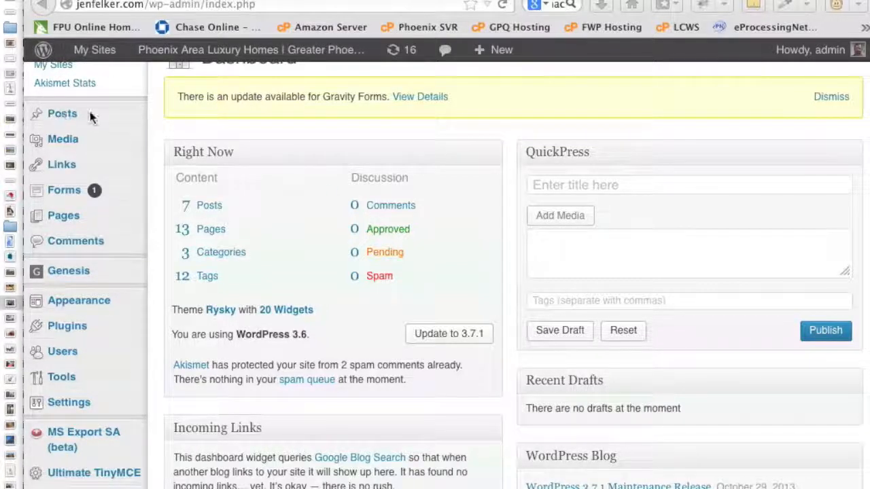
Start a new post and title it "Park Promenade Lastest Property Listings"
mouse_move(91, 116)
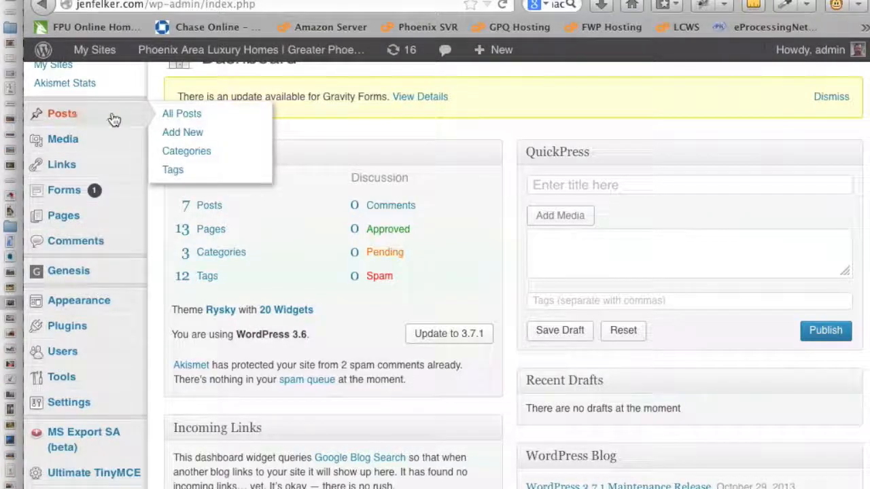
click(194, 139)
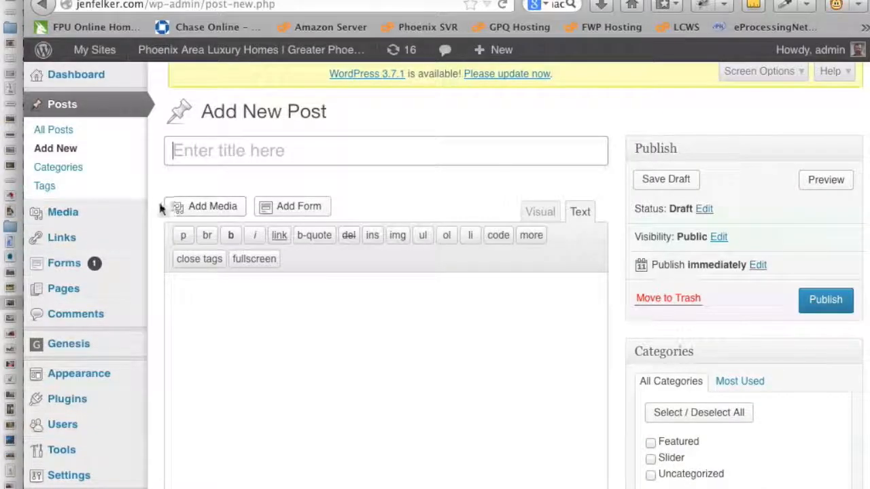
scroll(158, 203, down, 4)
scroll(157, 203, up, 4)
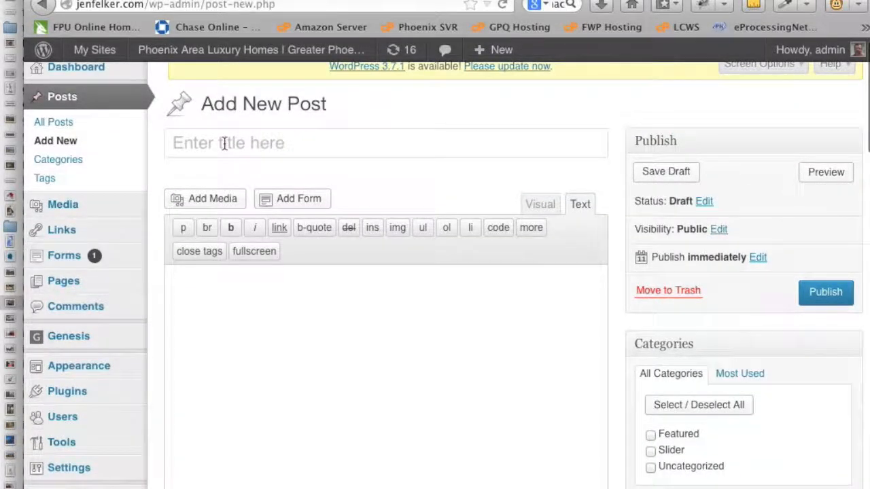
click(224, 143)
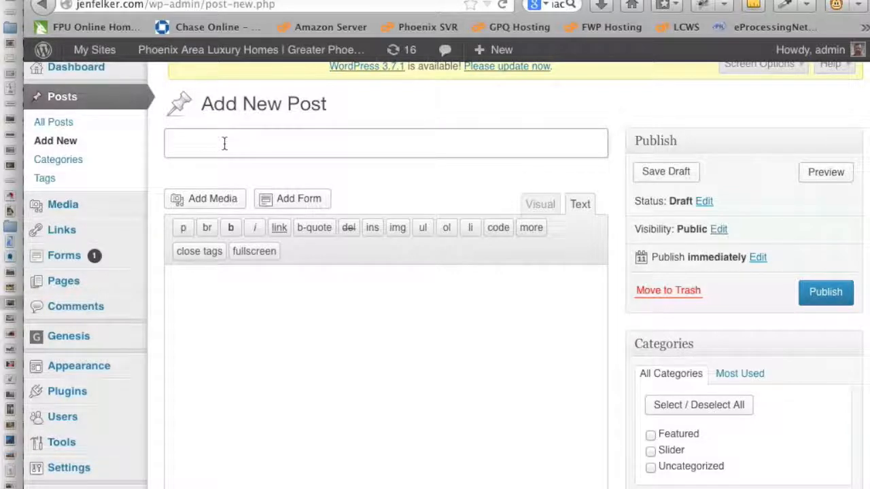
text(Park Promenade Lastest Property Listings)
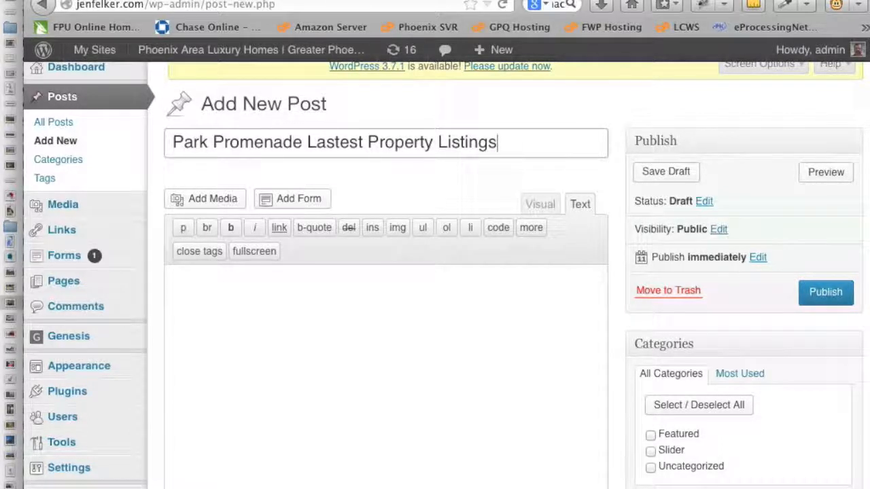
Open the ProFoundMLS plugin's Instructions page in a new browser tab
scroll(154, 309, down, 5)
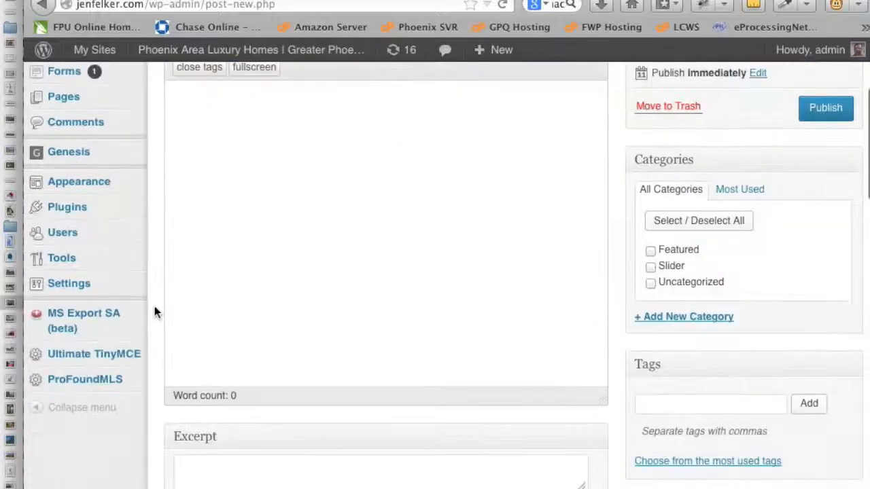
scroll(155, 306, down, 2)
mouse_move(86, 326)
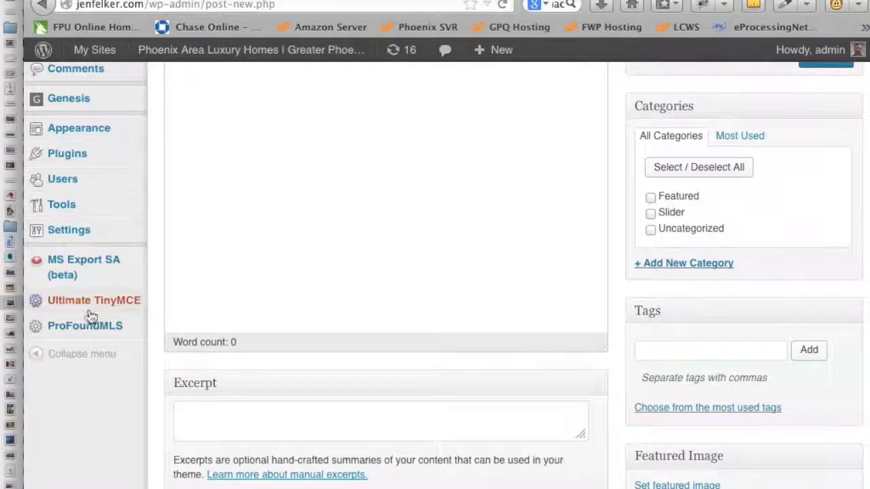
right_click(175, 384)
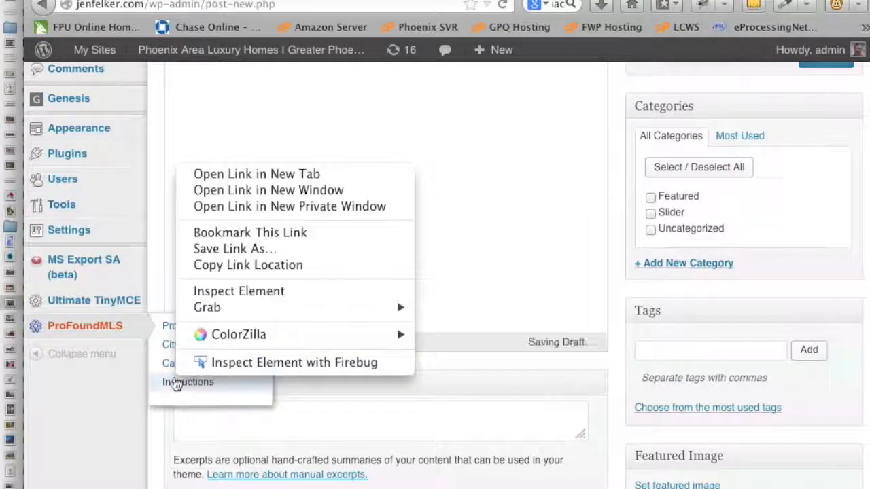
click(229, 177)
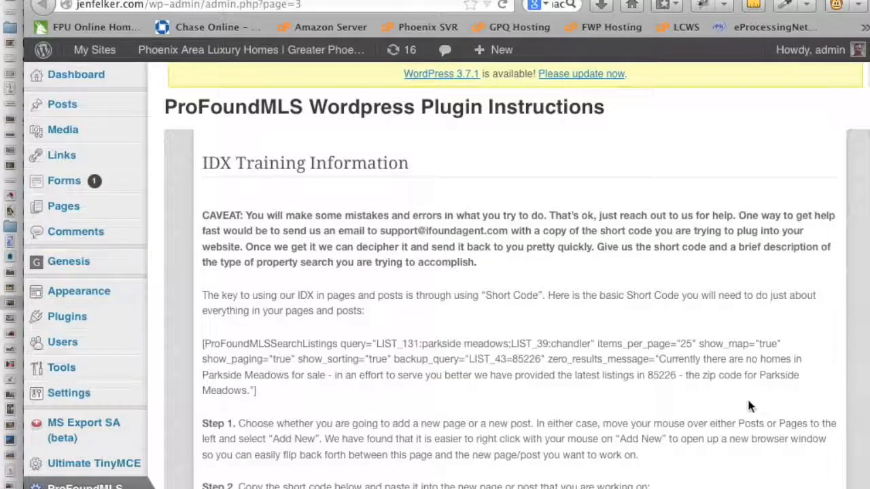
Copy the ProFoundMLSSearchListings short code from Step 2 of the instructions into the new post's body, including its opening bracket
scroll(637, 379, down, 4)
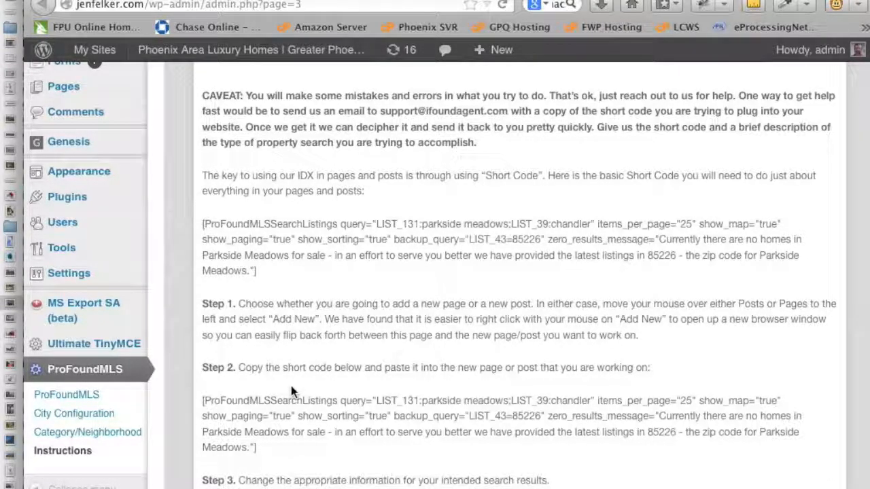
scroll(291, 386, down, 2)
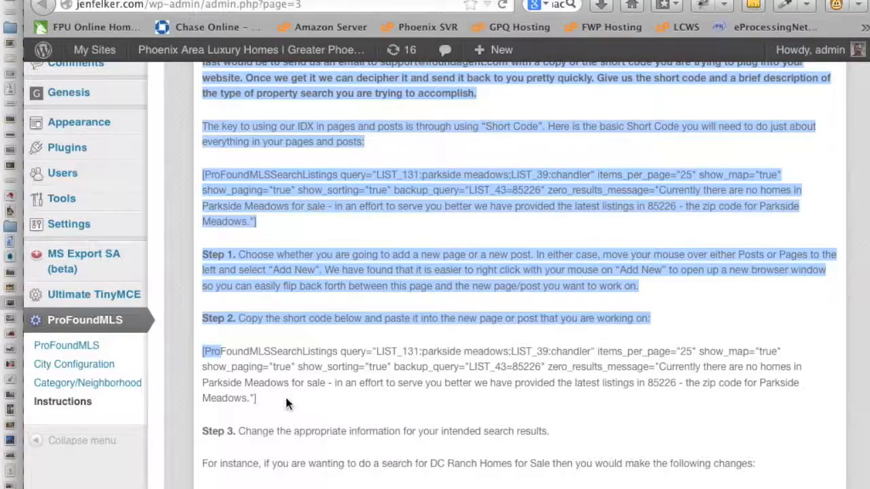
drag(270, 397, 203, 352)
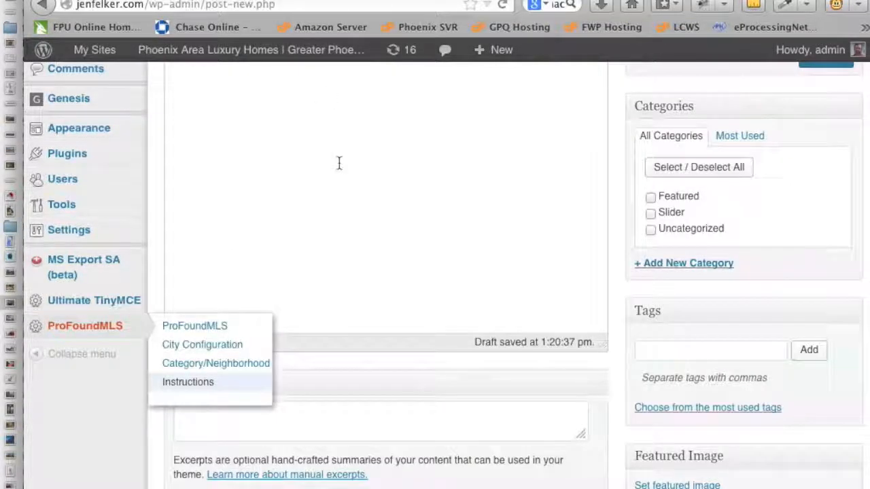
scroll(338, 163, up, 5)
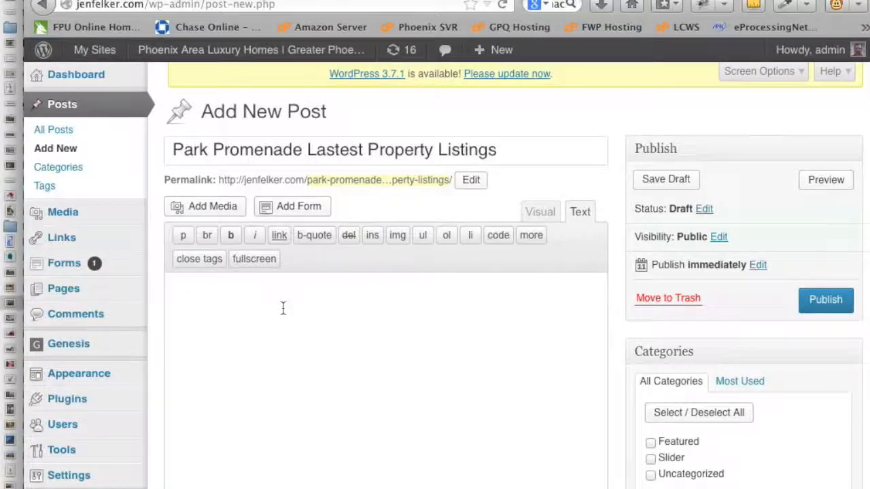
text([ProFoundMLSSearchListings query="LIST_131:parkside meadows;LIST_39:chandler" items_per_page="25" show_map="true" show_paging="true" show_sorting="true" backup_query="LIST_43=85226" zero_results_message="Currently there are no homes in Parkside Meadows for sale - in an effort to serve you better we have provided the latest listings in 85226 - the zip code for Parkside Meadows."])
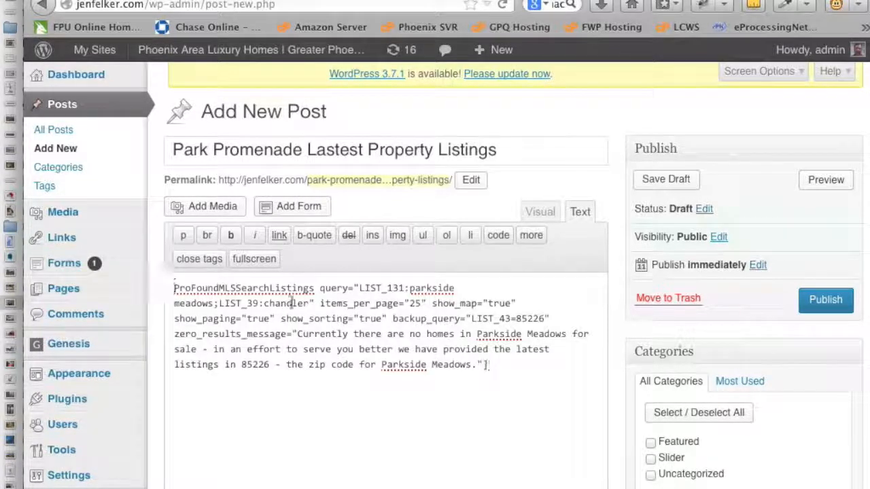
click(174, 288)
text([)
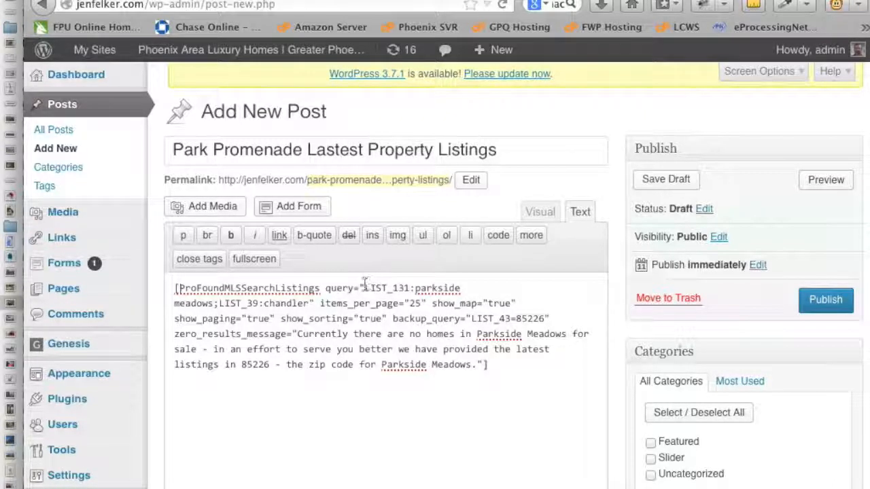
In the short code, replace the LIST_131 neighborhood criterion with "subdivision IN park promenade" and set items_per_page to 10
drag(364, 288, 410, 287)
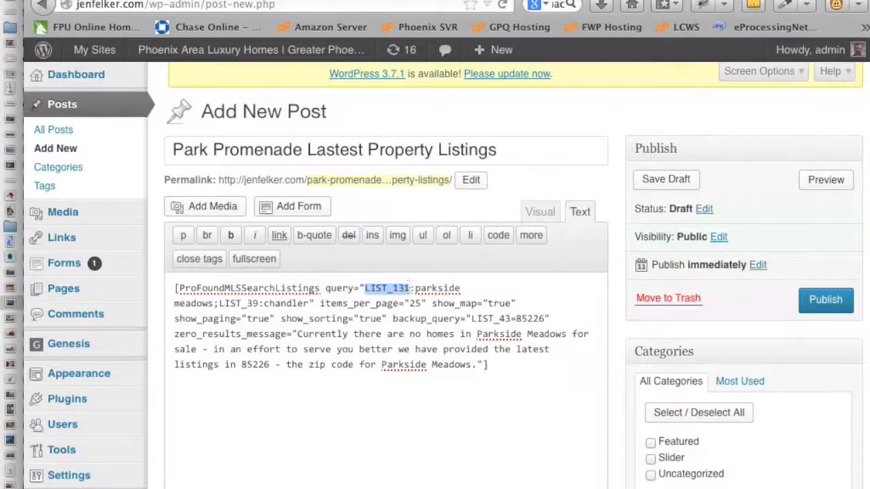
text(subdivision )
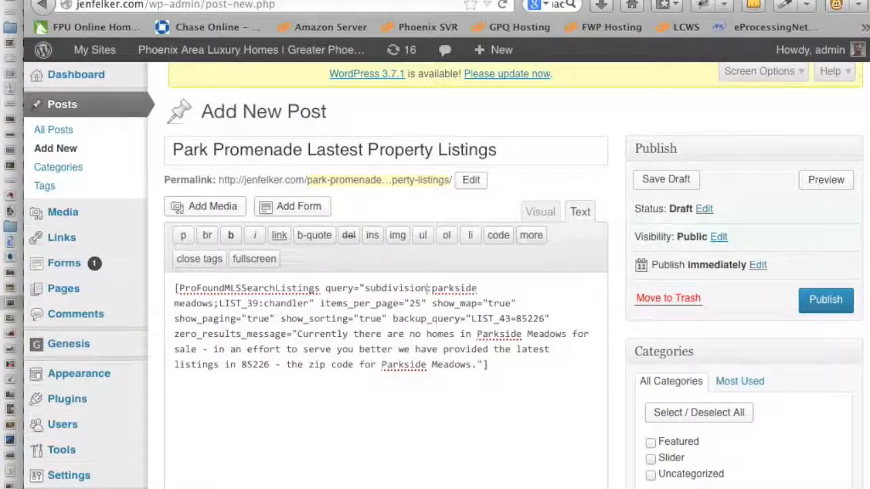
text(IN:)
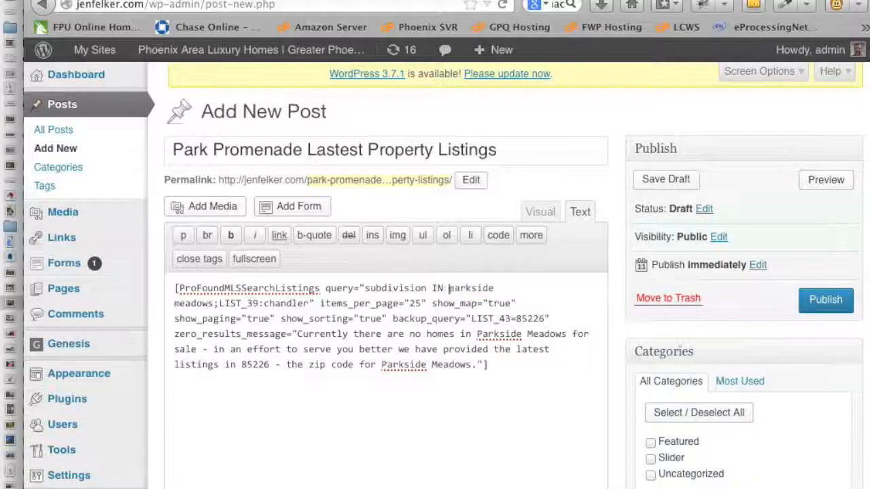
key(BackSpace)
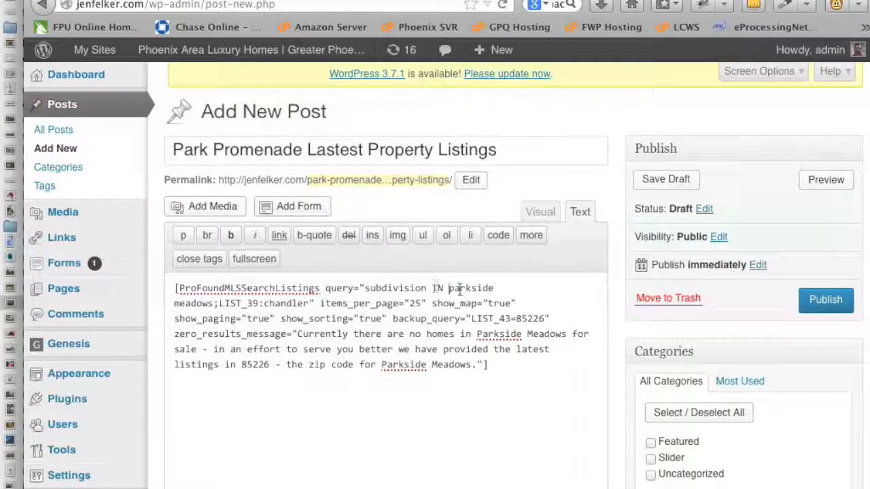
drag(448, 288, 214, 304)
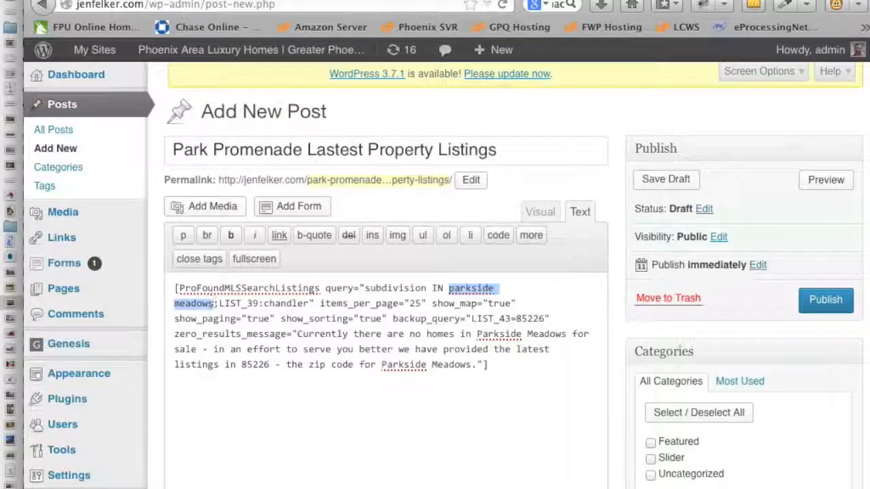
text(park promenade)
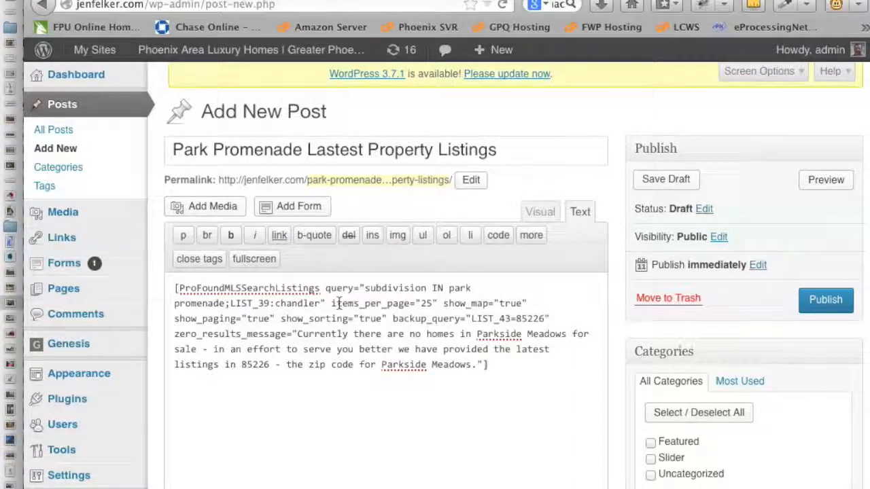
double_click(428, 303)
text(10)
drag(392, 319, 481, 364)
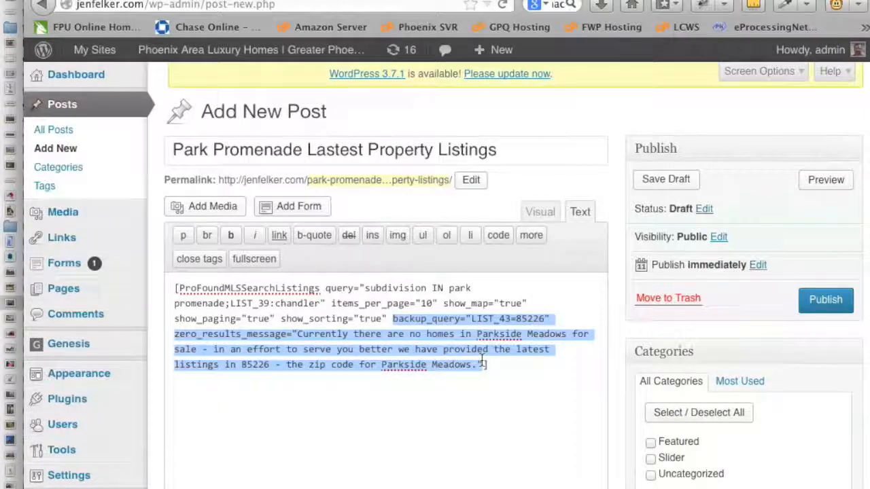
click(449, 333)
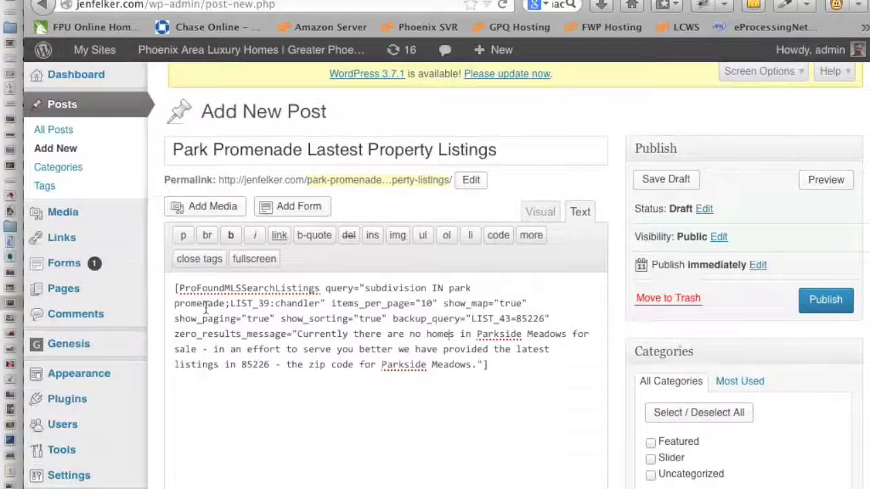
double_click(339, 288)
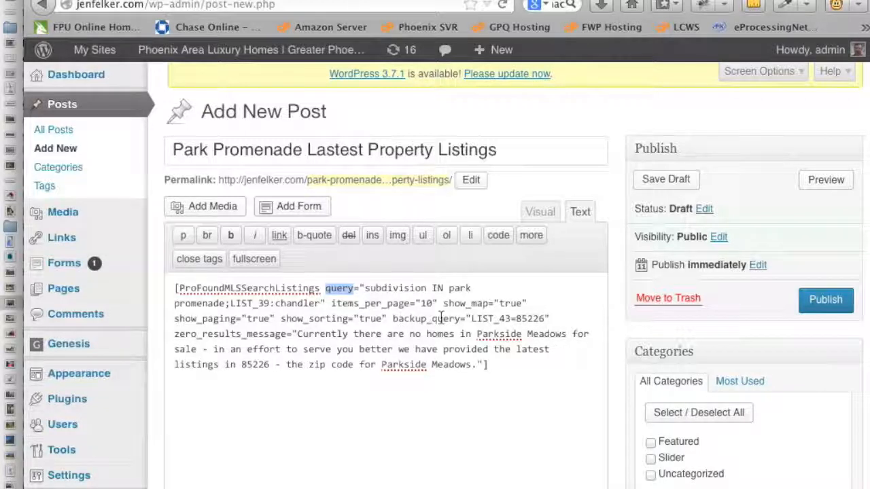
drag(433, 318, 461, 318)
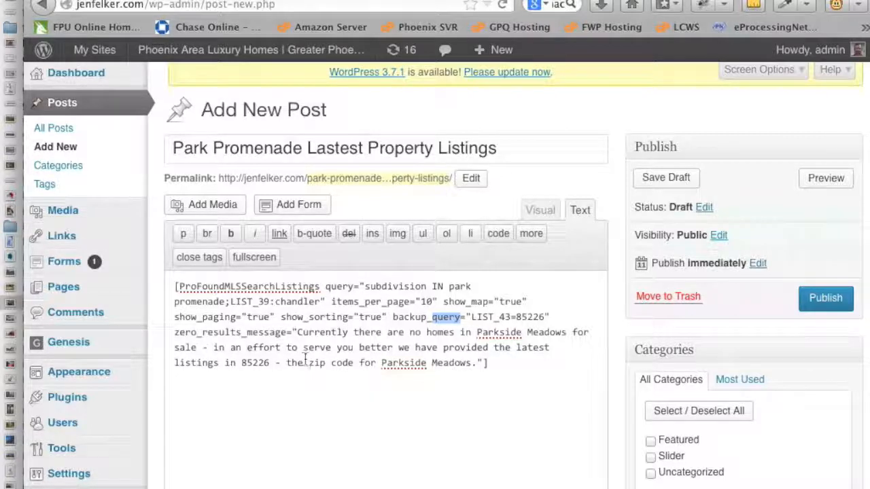
Replace both mentions of Parkside Meadows in the short code's zero_results_message with "Park Promenade"
drag(476, 332, 564, 331)
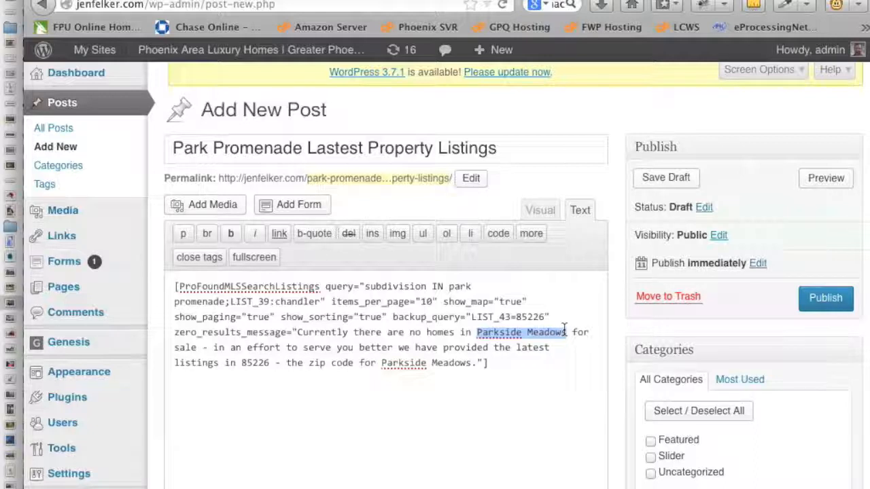
text(Park Prom)
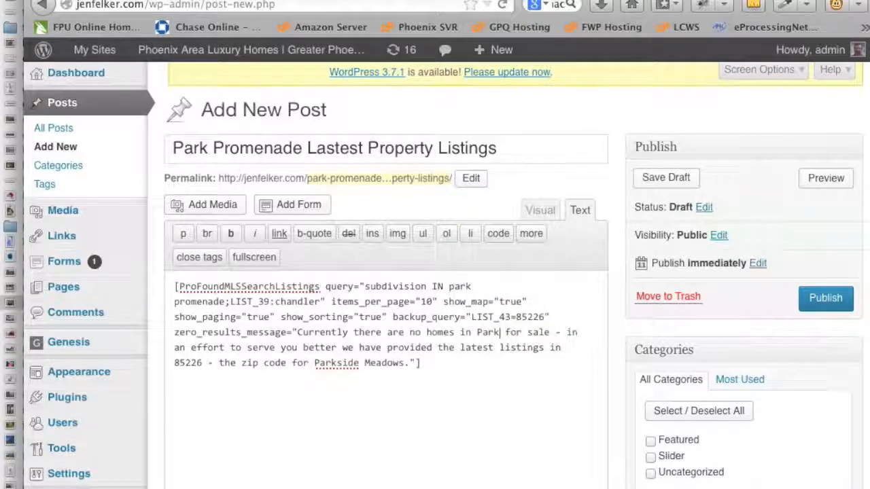
text(enade)
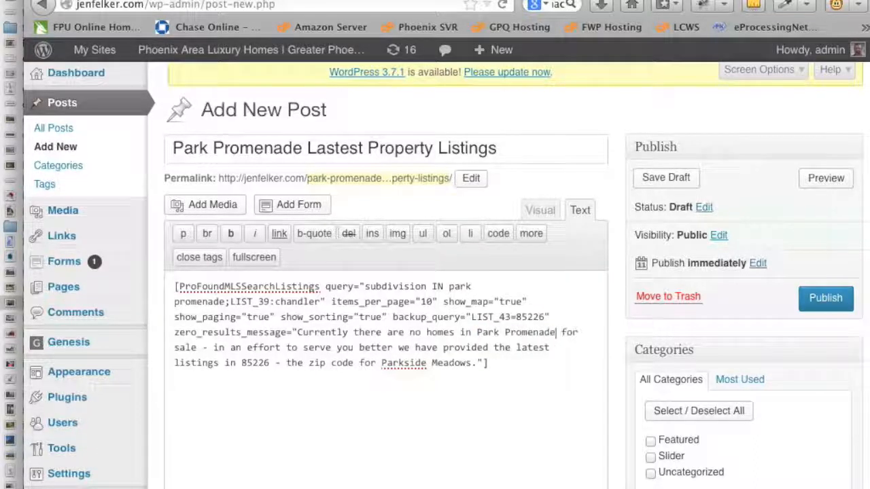
drag(381, 362, 471, 362)
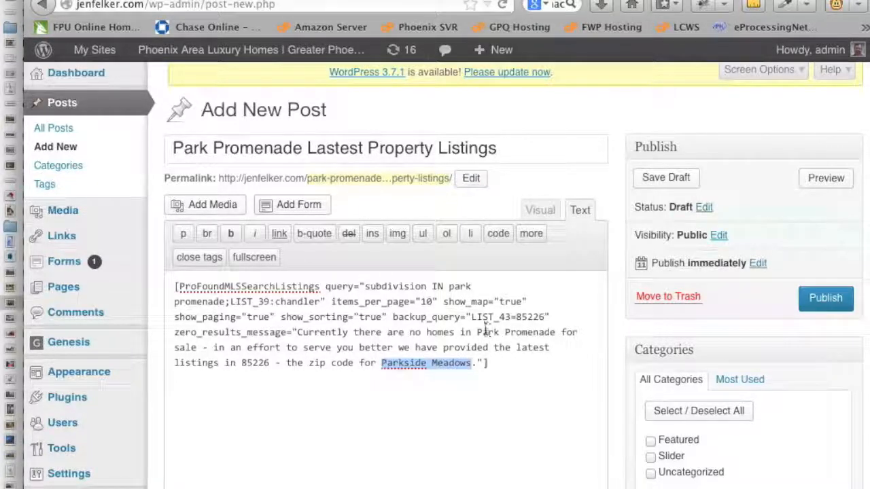
drag(296, 332, 478, 365)
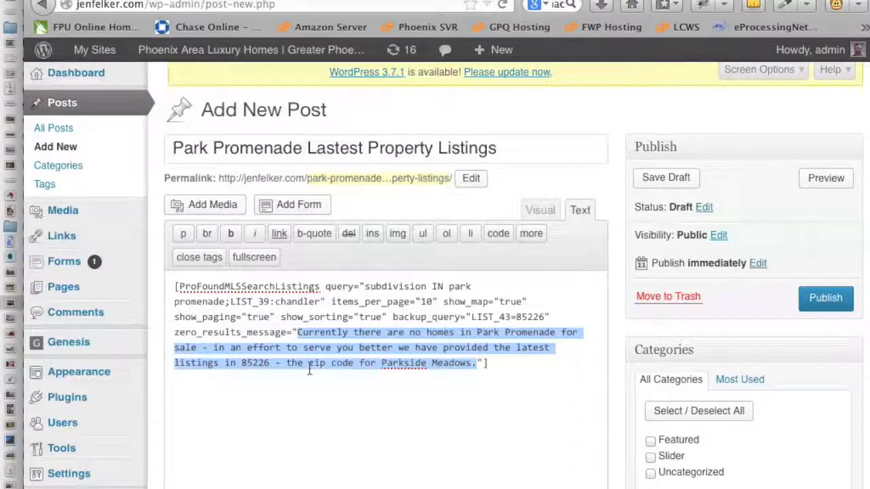
click(384, 362)
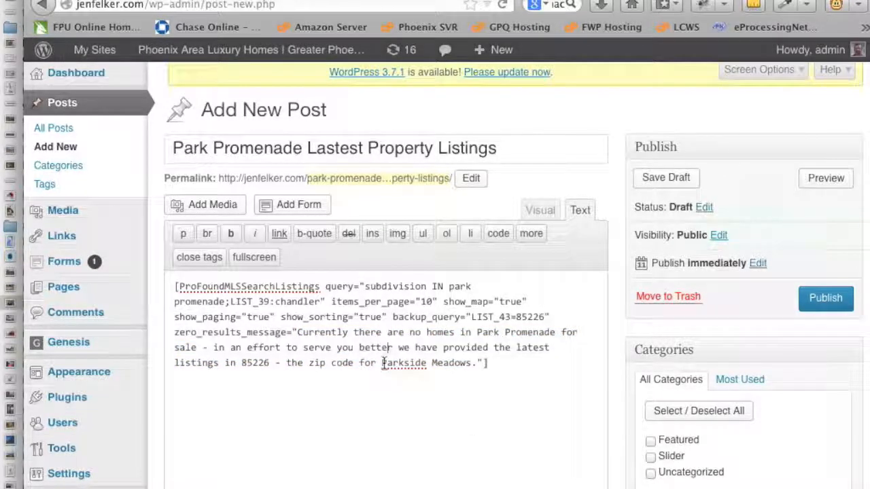
drag(381, 362, 469, 362)
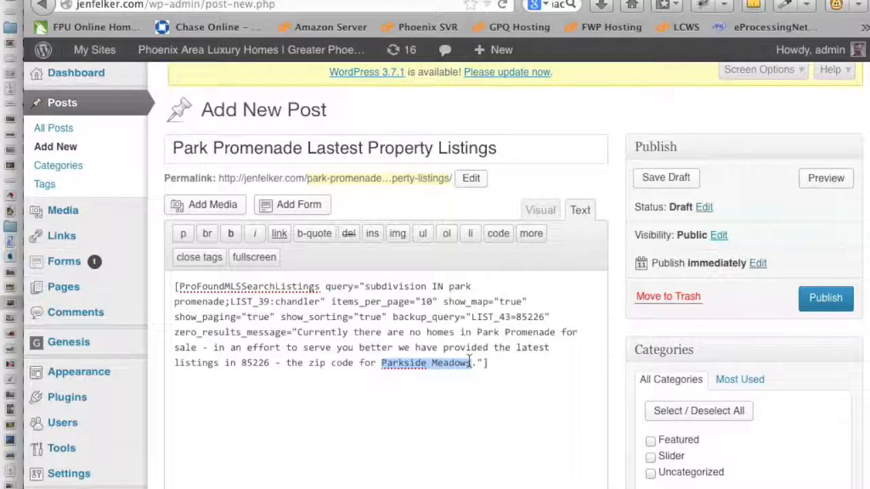
text(Prark )
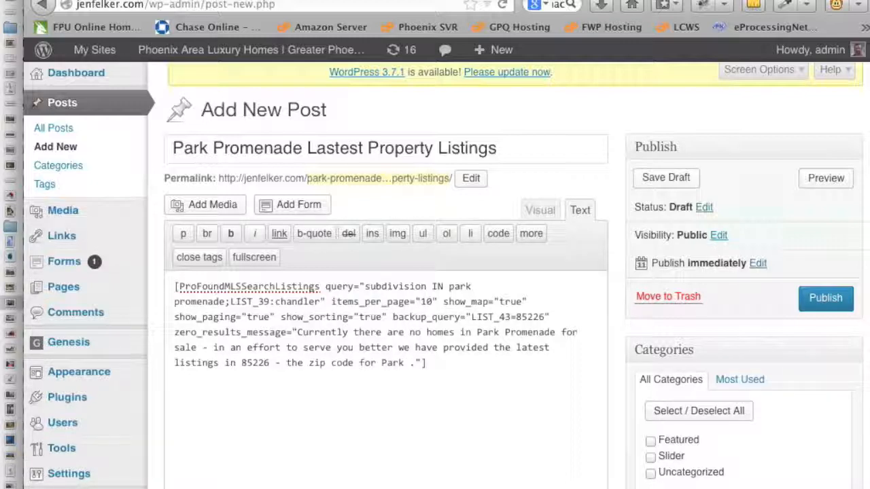
text(Promen)
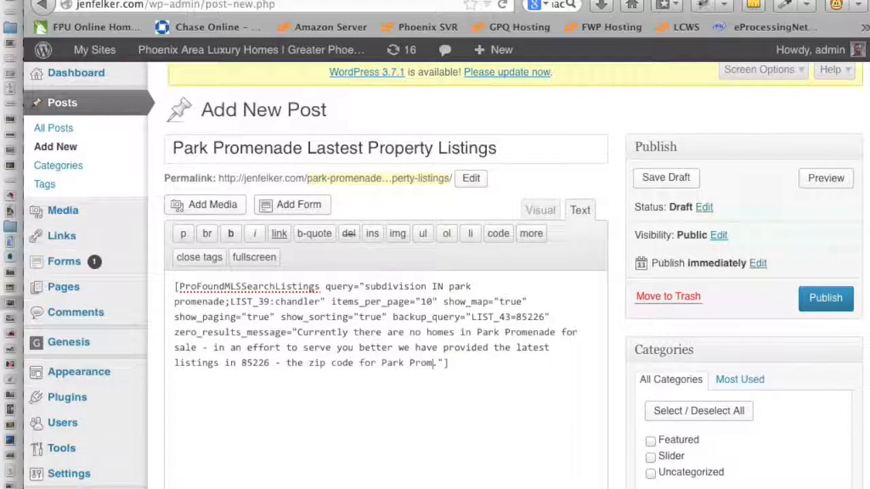
text(ade.)
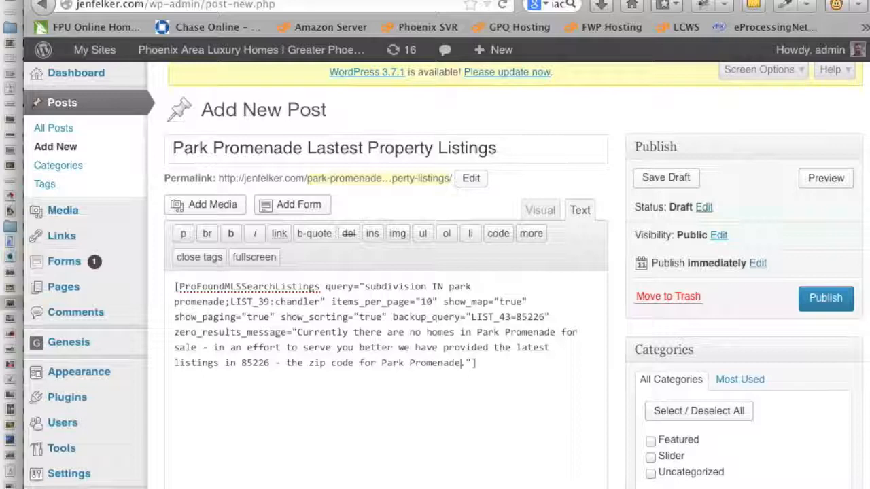
drag(521, 363, 144, 279)
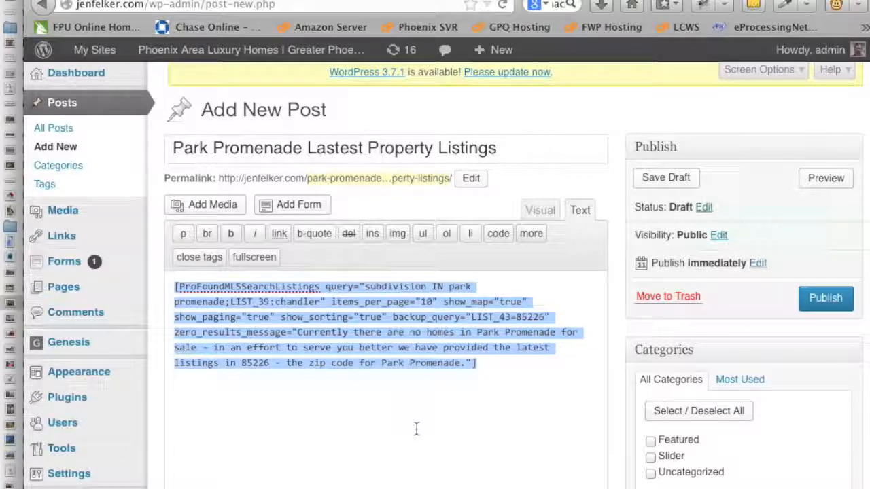
click(496, 362)
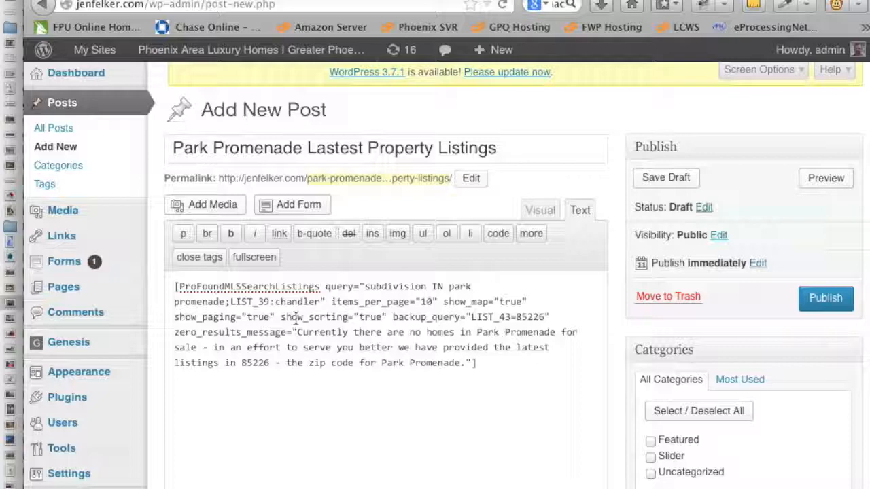
Add a new post category named "Latest Li" and unassign it from this post
scroll(822, 365, down, 3)
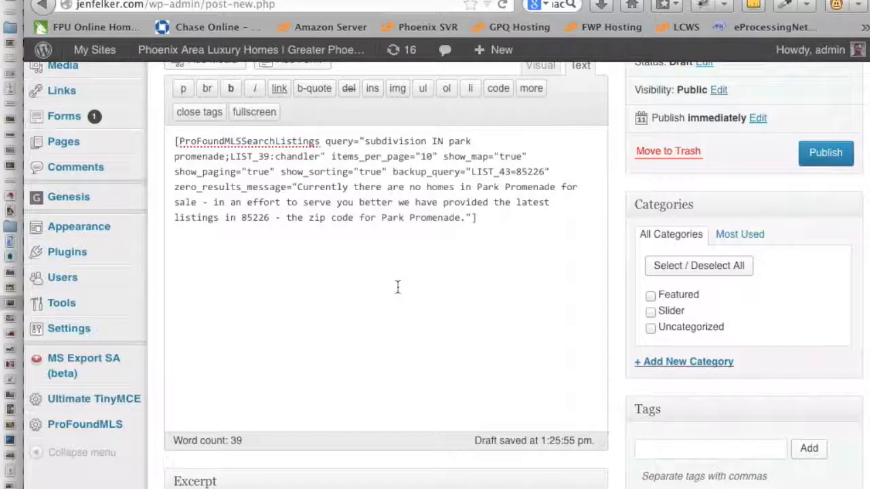
click(679, 366)
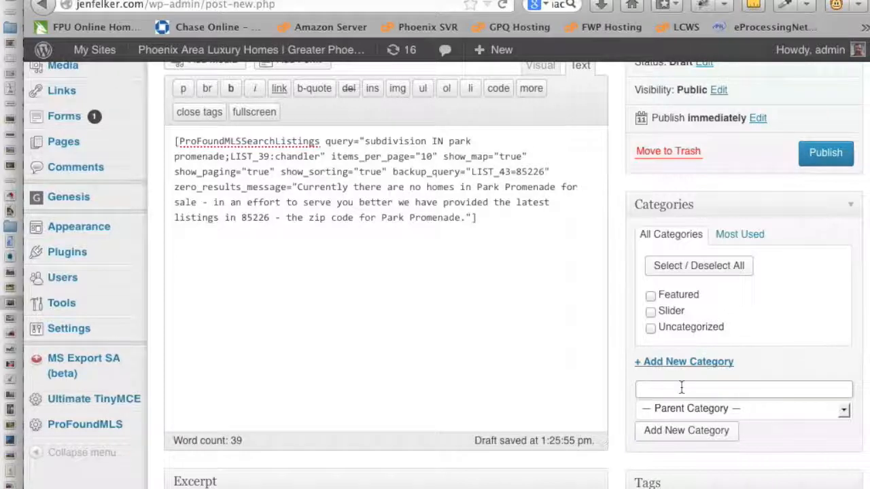
text(Las)
key(BackSpace)
text(test Li)
key(Down)
key(Return)
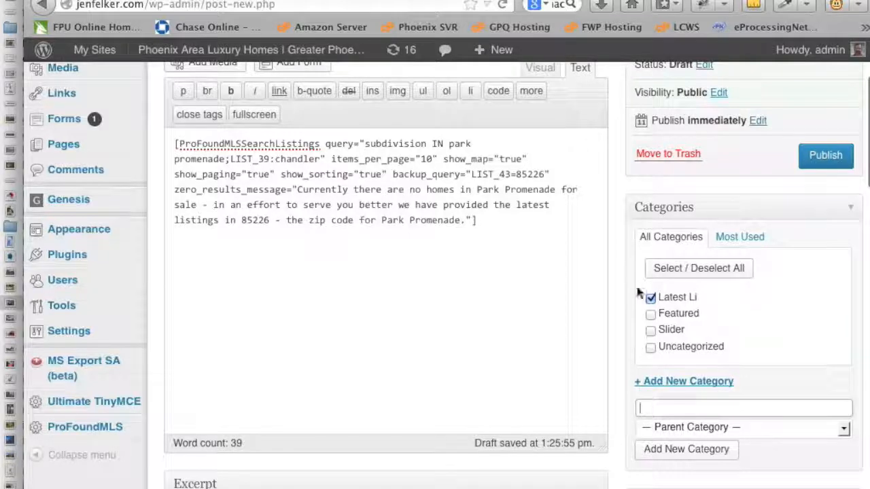
click(650, 297)
Add a new category named "Subdivision Latest Listings" to the post and publish the post
click(672, 409)
text(S)
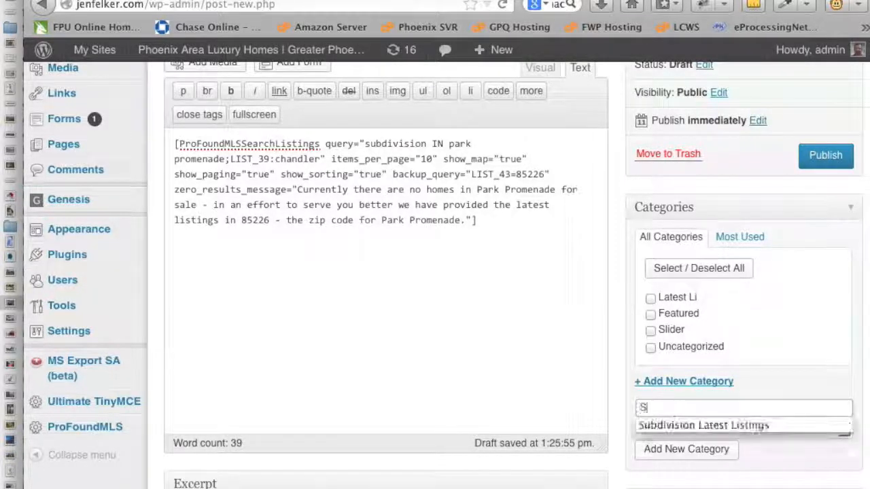
click(703, 424)
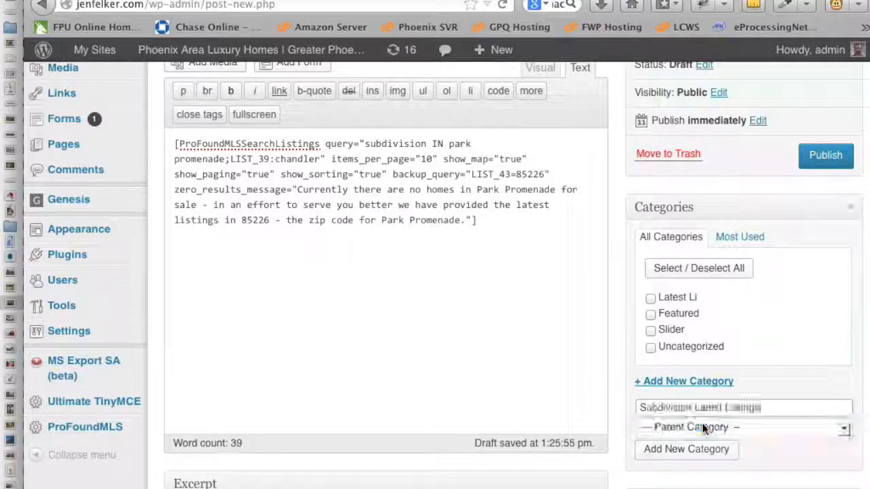
click(692, 450)
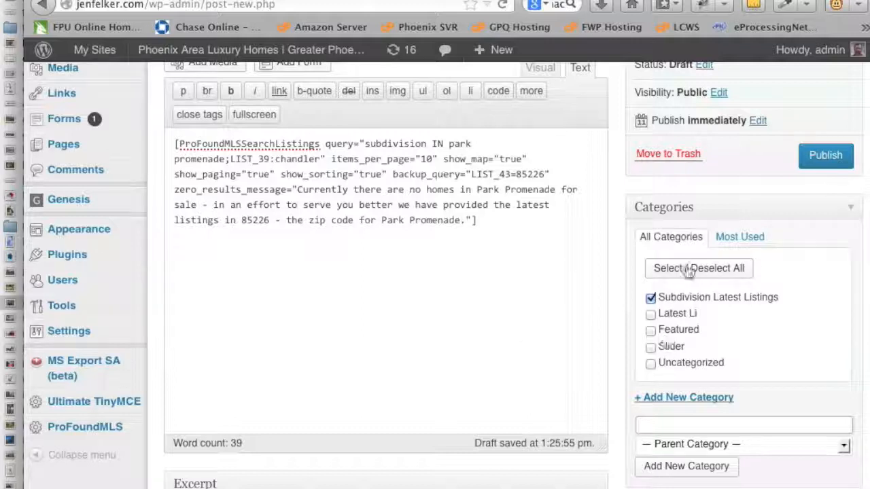
click(845, 154)
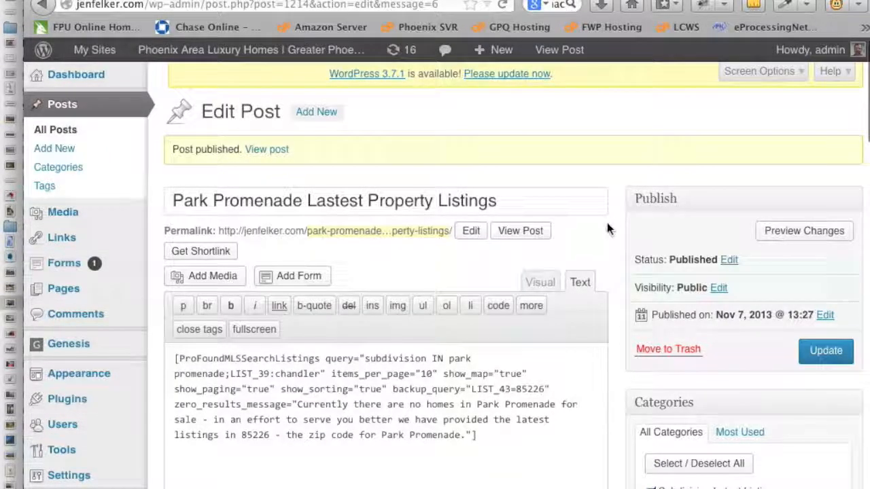
Open the published post in a new browser tab and examine its listings map at a closer zoom
right_click(522, 237)
click(536, 244)
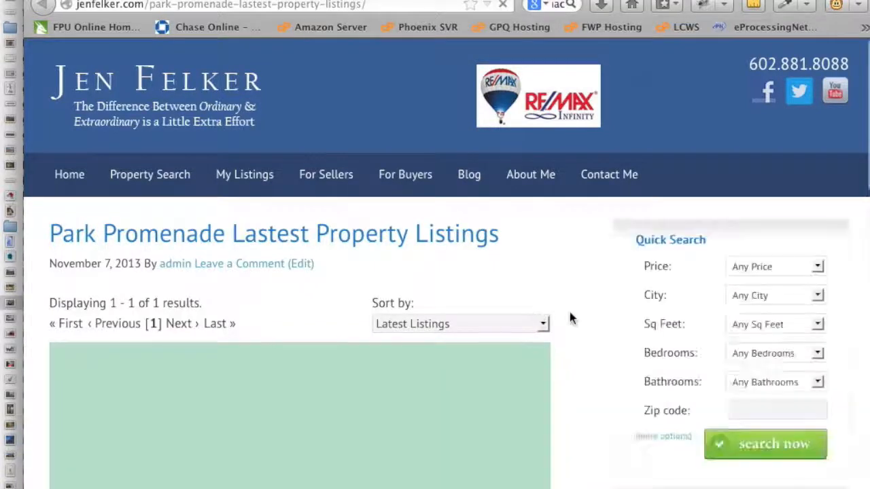
scroll(576, 315, down, 5)
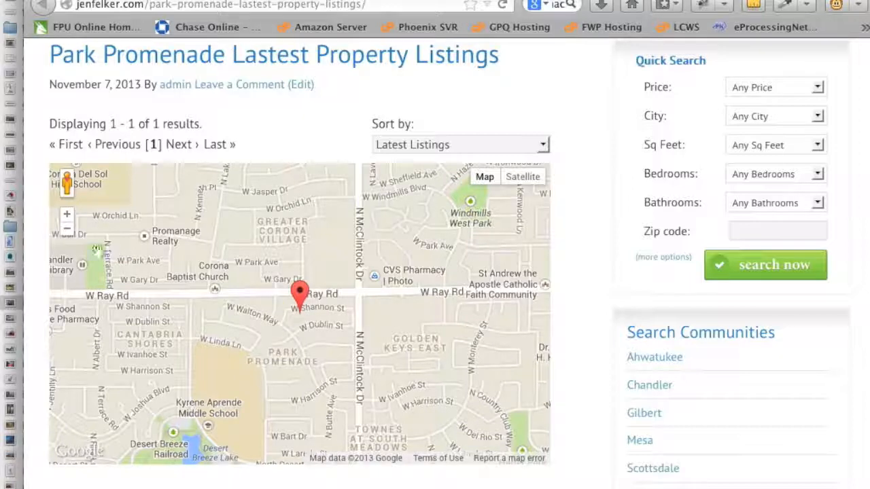
click(68, 216)
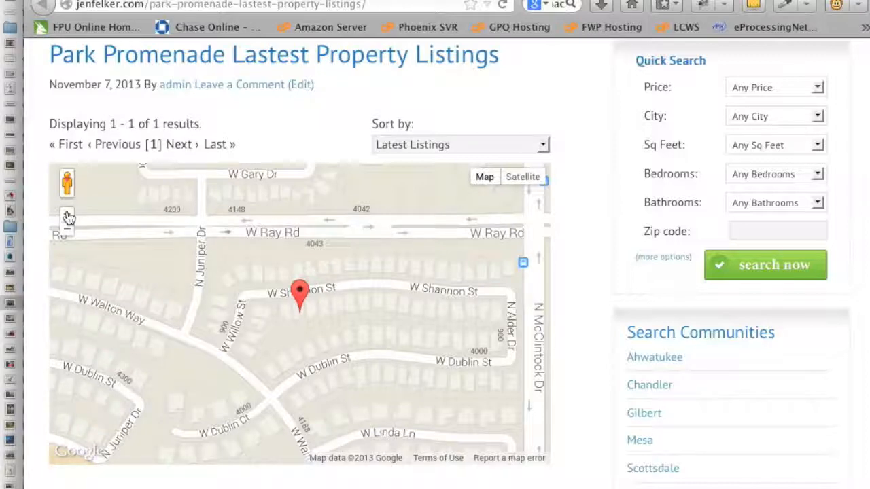
key(super+w)
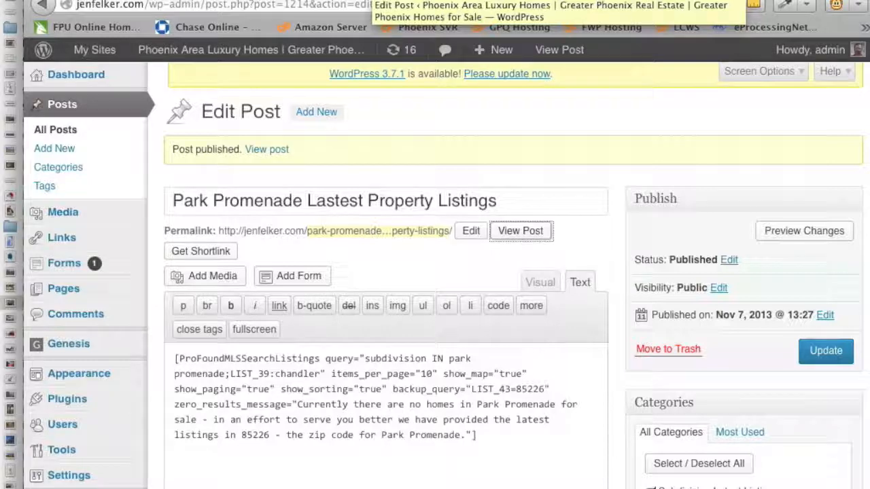
click(475, 1)
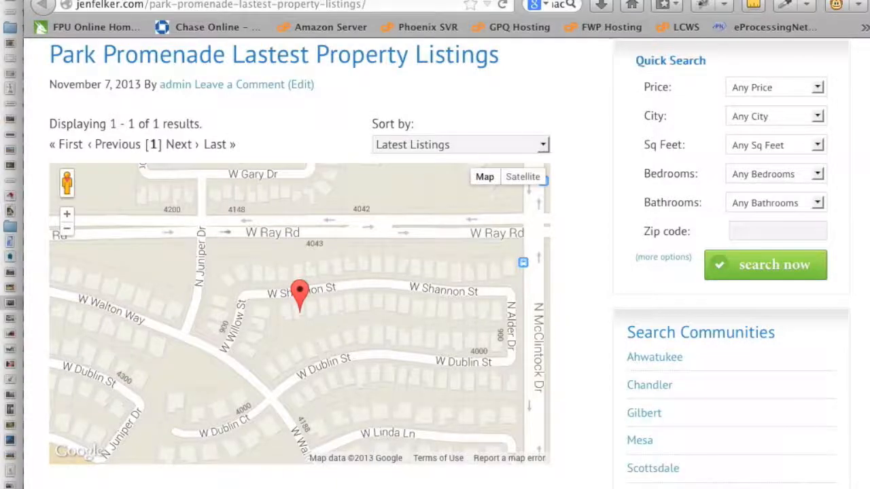
Back in the post editor, set show_map to "false" in the short code and update the post
click(494, 2)
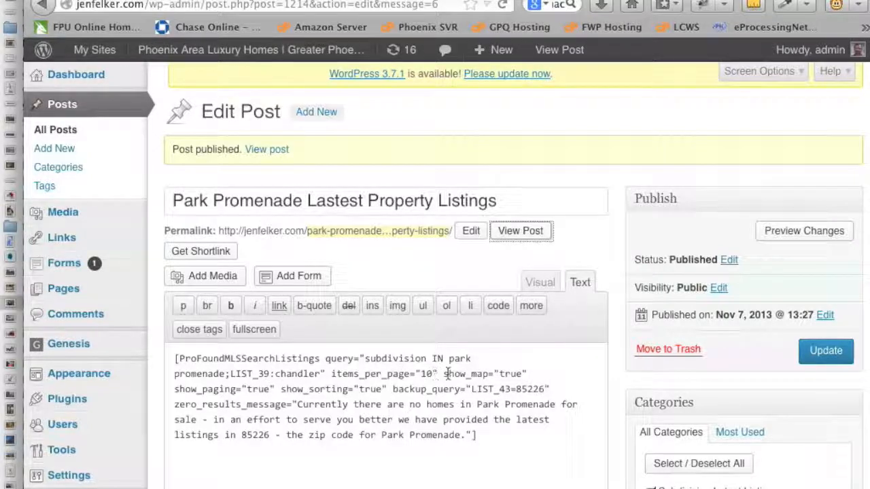
drag(443, 373, 528, 374)
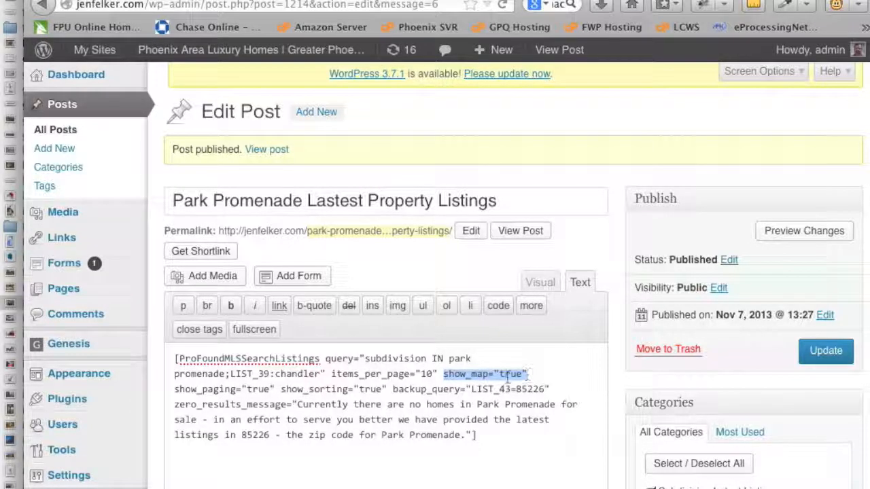
double_click(510, 374)
text(false)
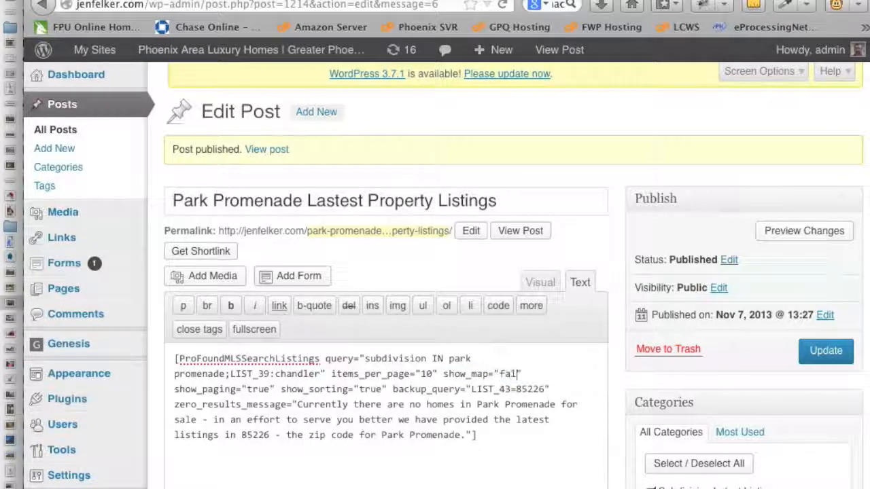
click(823, 349)
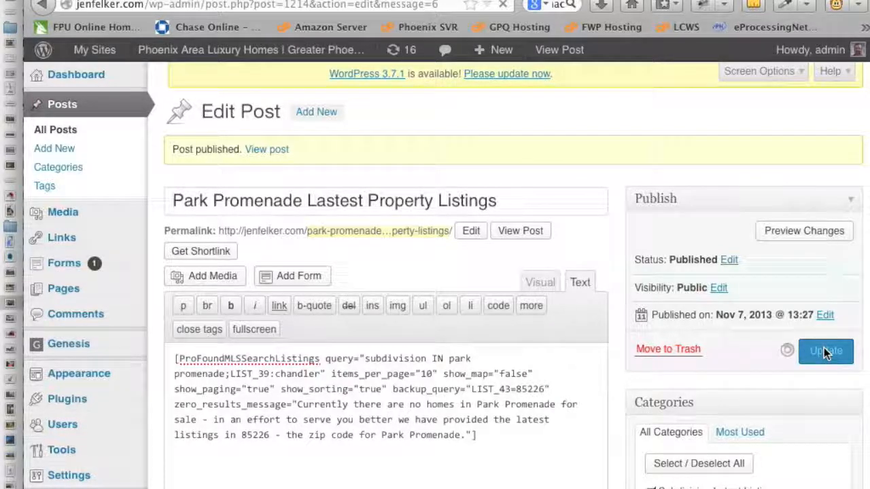
Reload the published post in its browser tab and examine how the property listings are laid out
click(475, 0)
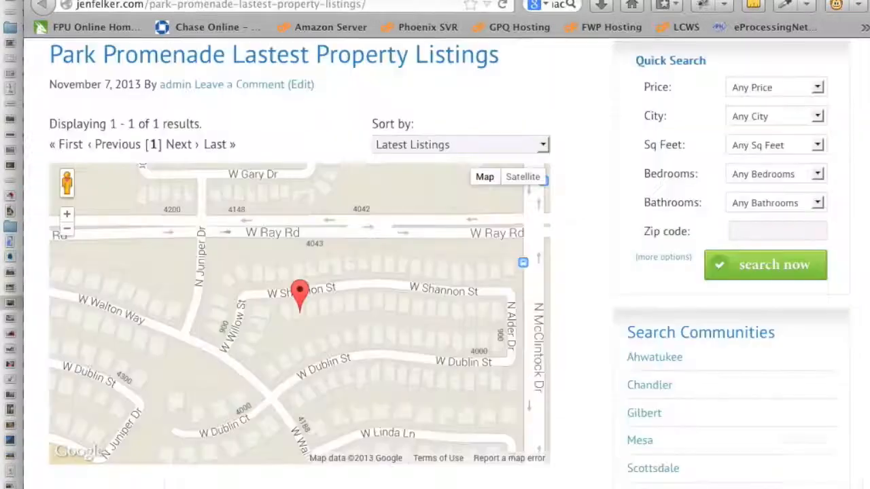
click(503, 7)
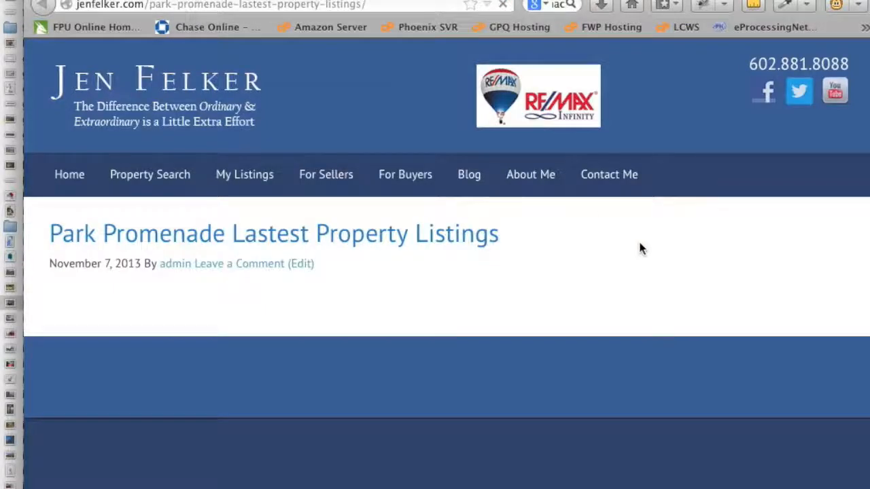
scroll(640, 248, down, 5)
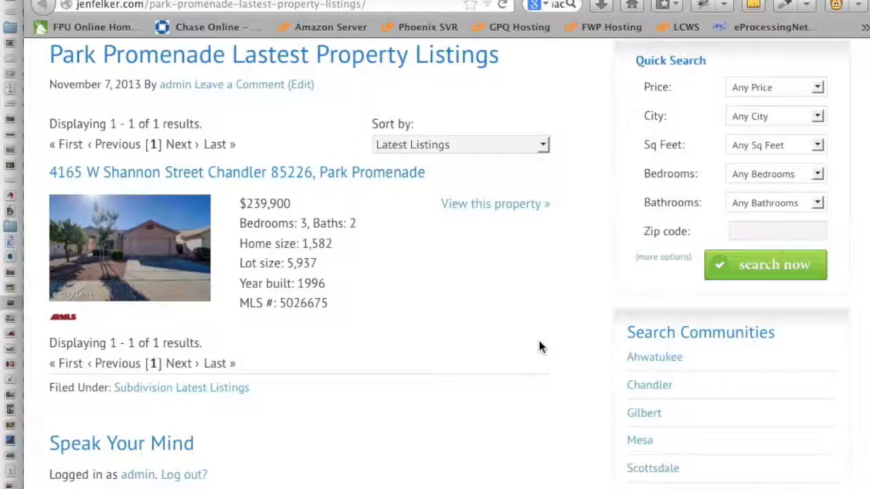
In the post's short code, set show_map to "true" and both show_paging and show_sorting to "false", and update the post
key(ctrl+shift+Tab)
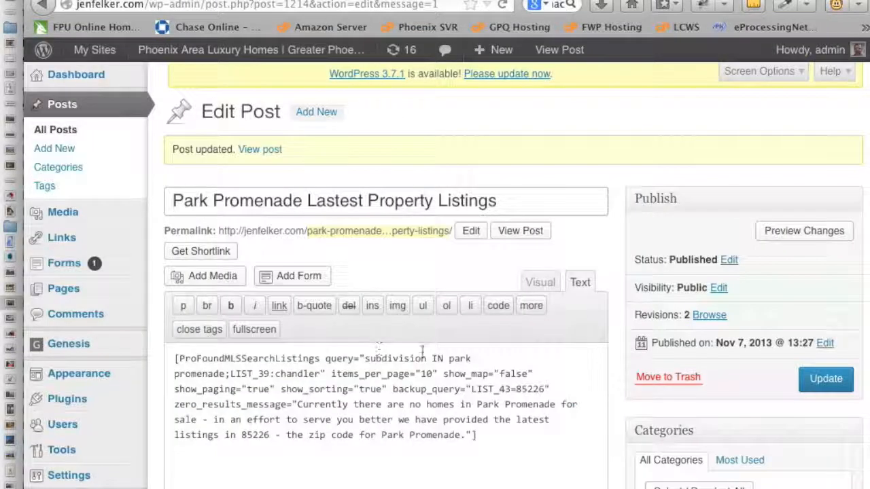
double_click(514, 374)
text(true)
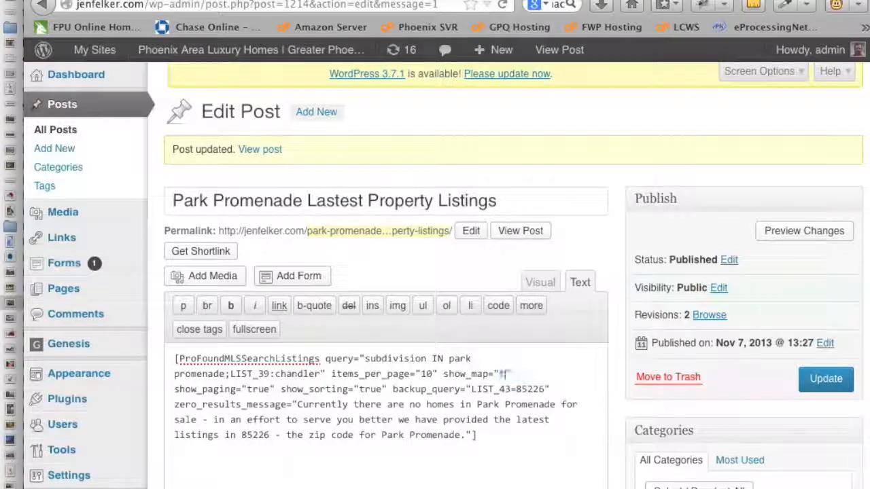
double_click(257, 389)
text(false)
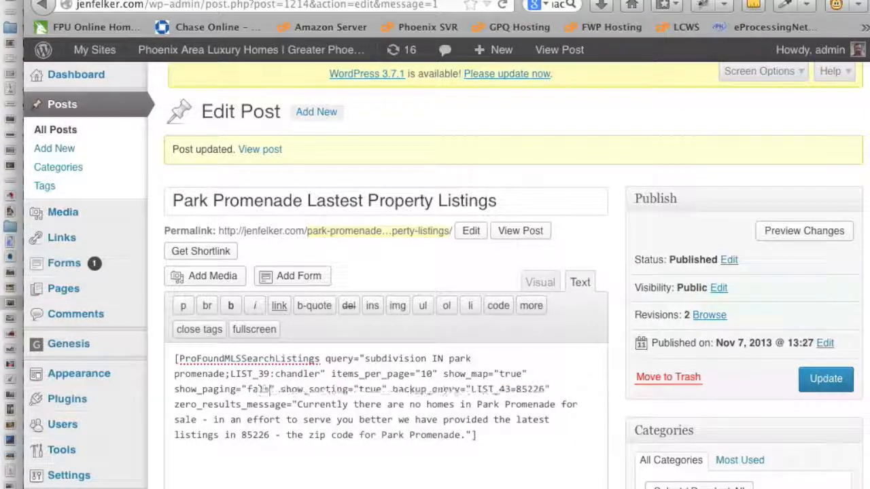
double_click(376, 390)
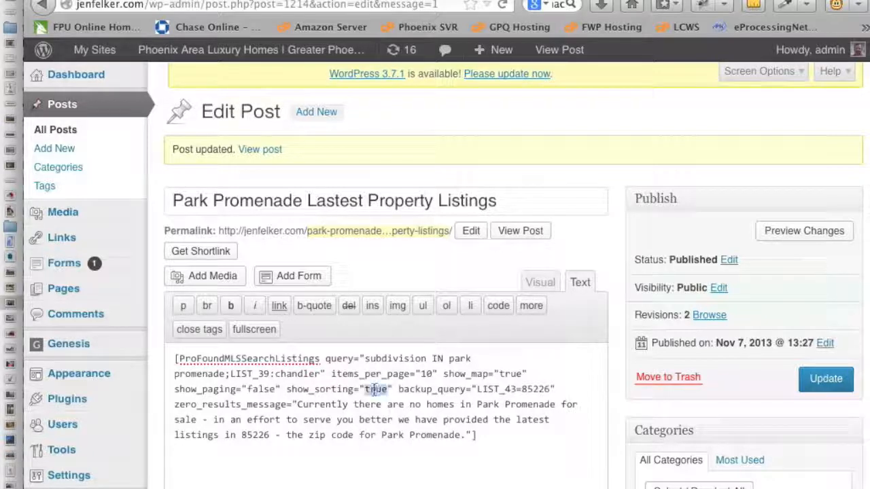
text(false)
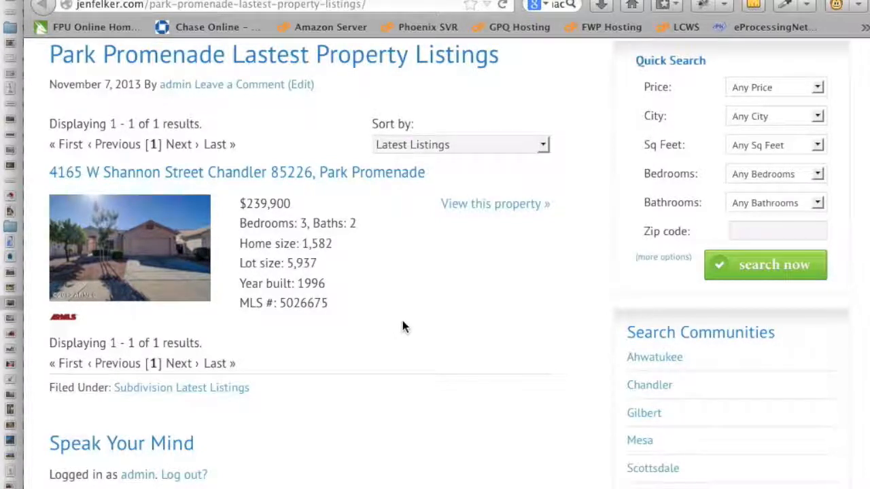
click(340, 1)
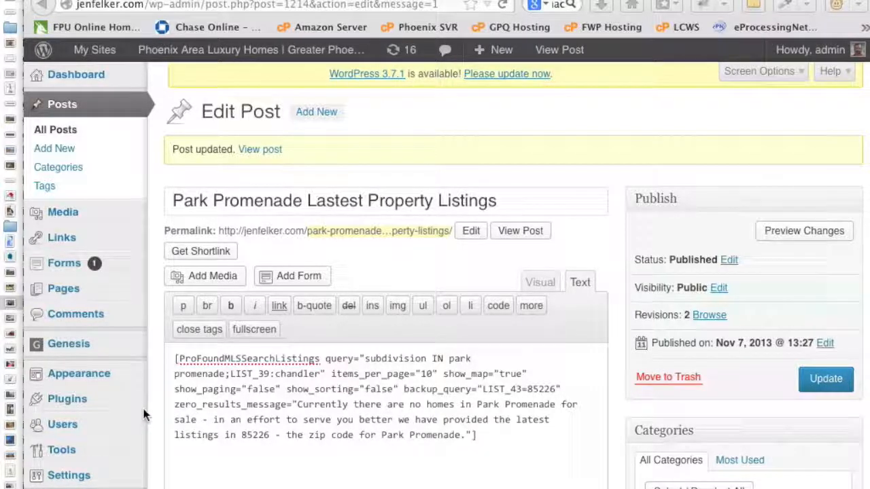
scroll(143, 415, down, 6)
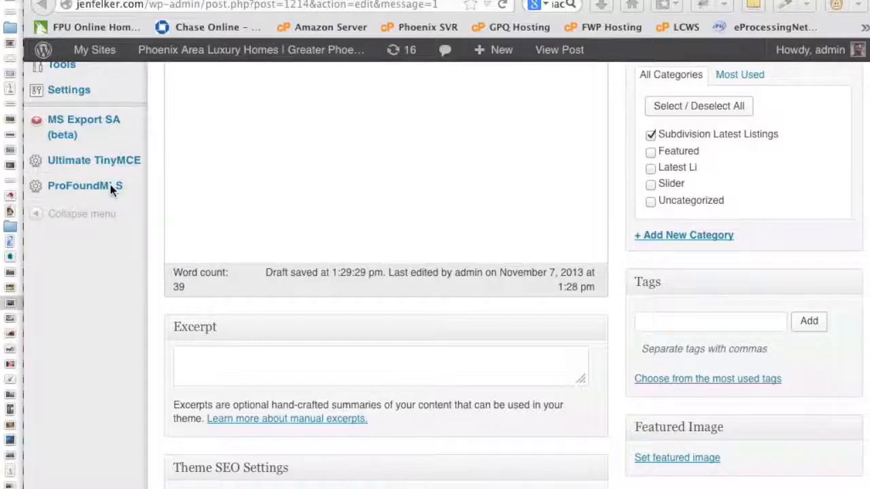
scroll(157, 184, up, 5)
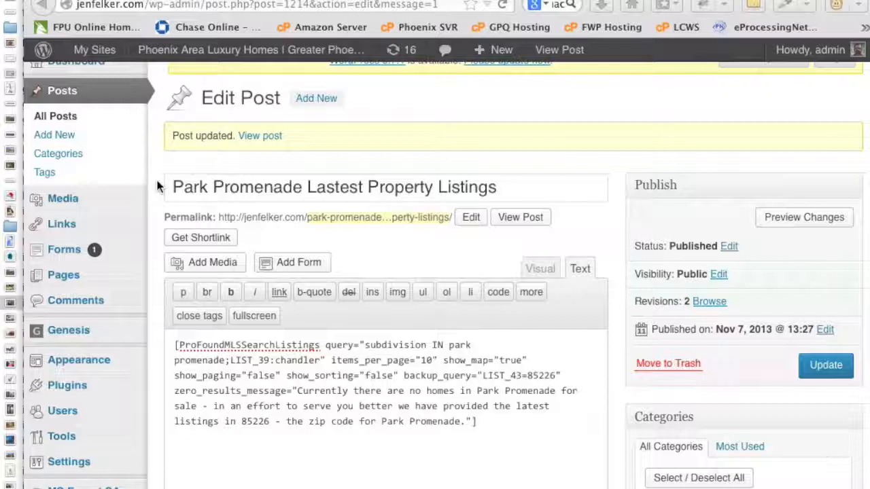
click(824, 370)
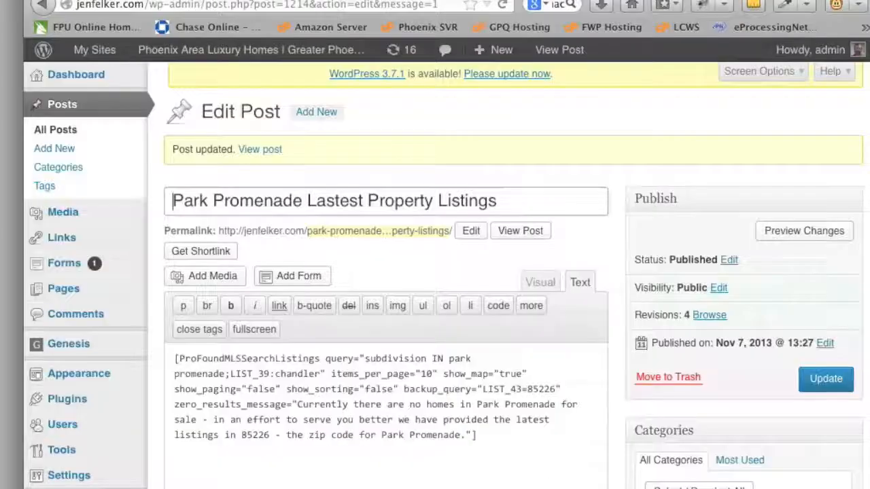
Reload the published post's page and check its map, paging and sorting display
click(363, 1)
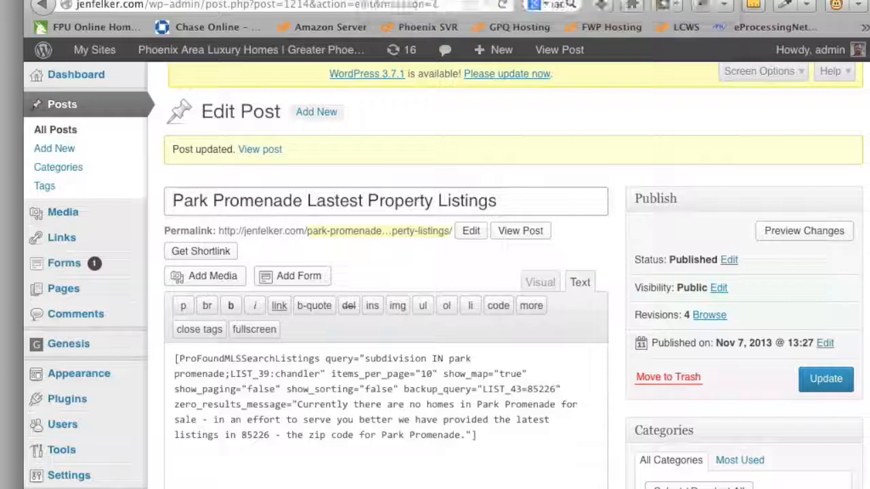
click(500, 1)
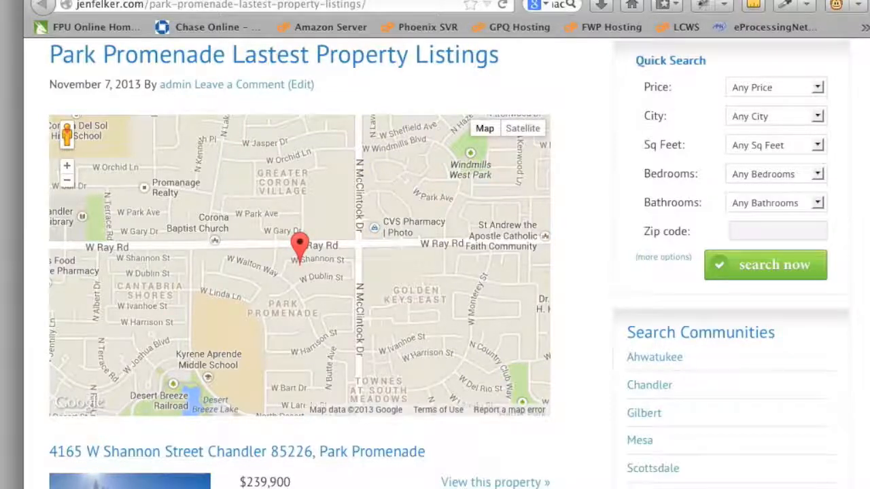
Back in the post editor, add map_zoom="16" after show_sorting in the short code, update the post and reload the published page
click(262, 1)
click(403, 389)
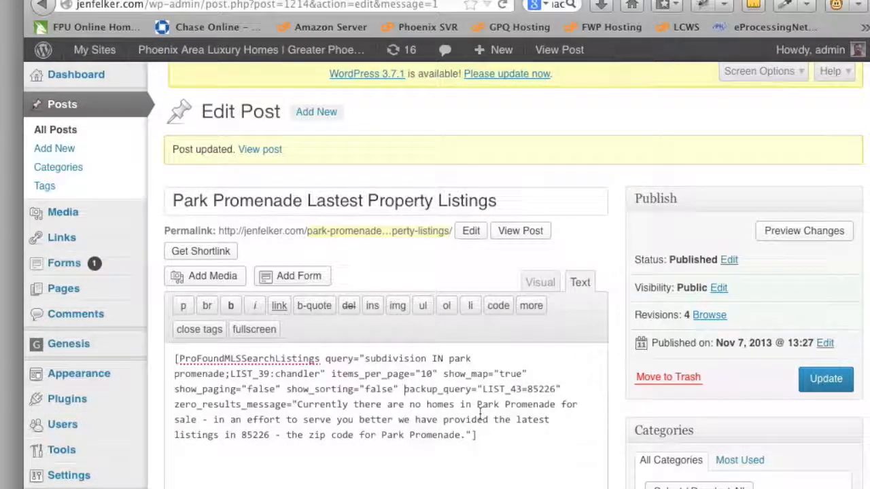
text(map_zoom="12")
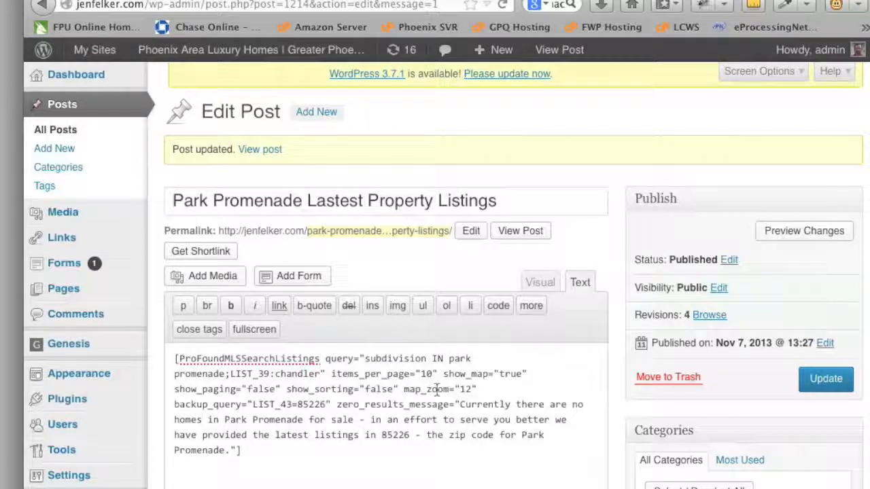
double_click(465, 388)
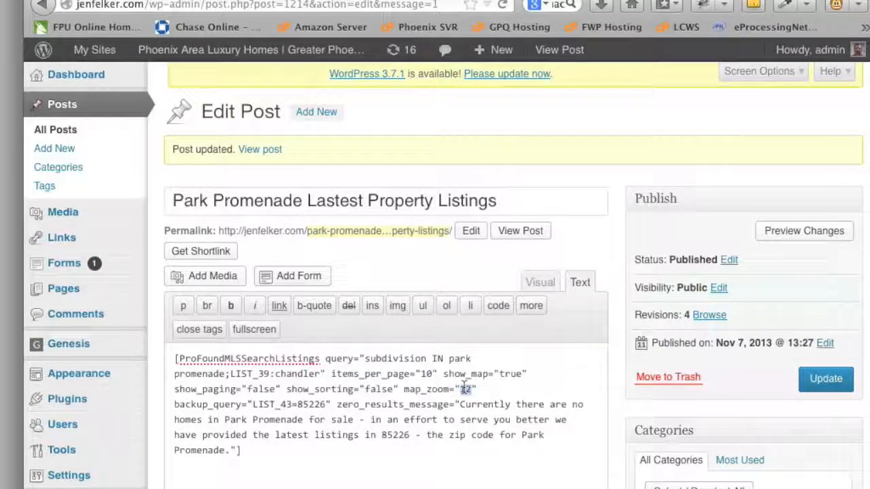
text(16)
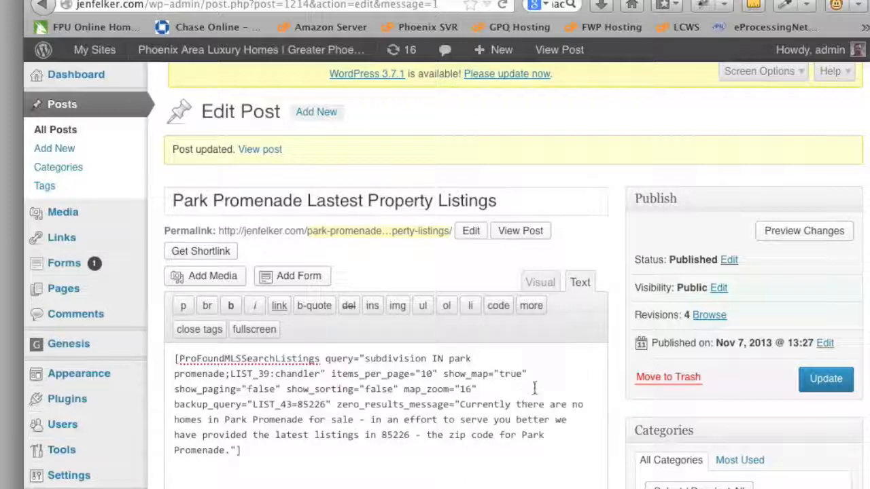
click(827, 375)
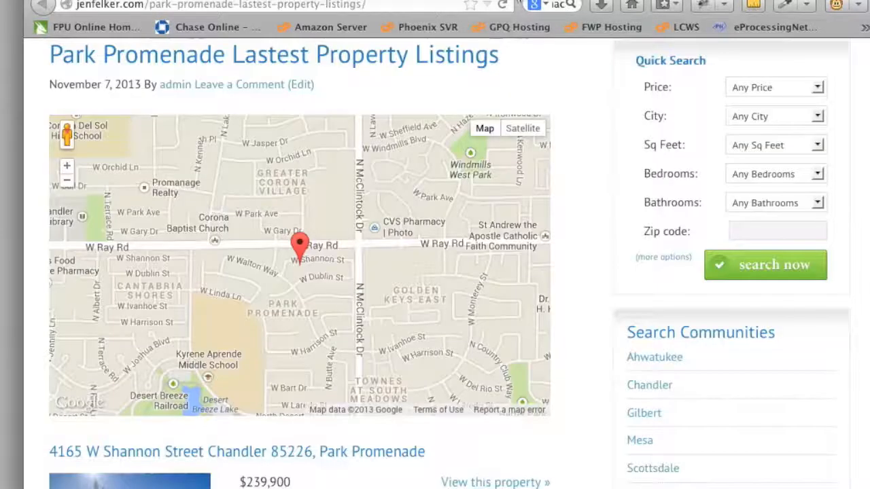
click(503, 6)
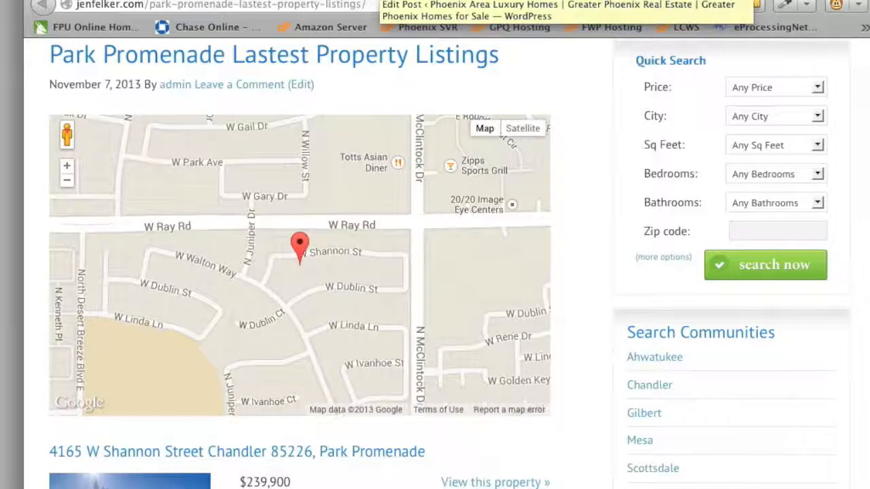
Change the short code's map_zoom to "18", update the post and check the published map, zooming it out one level
click(379, 1)
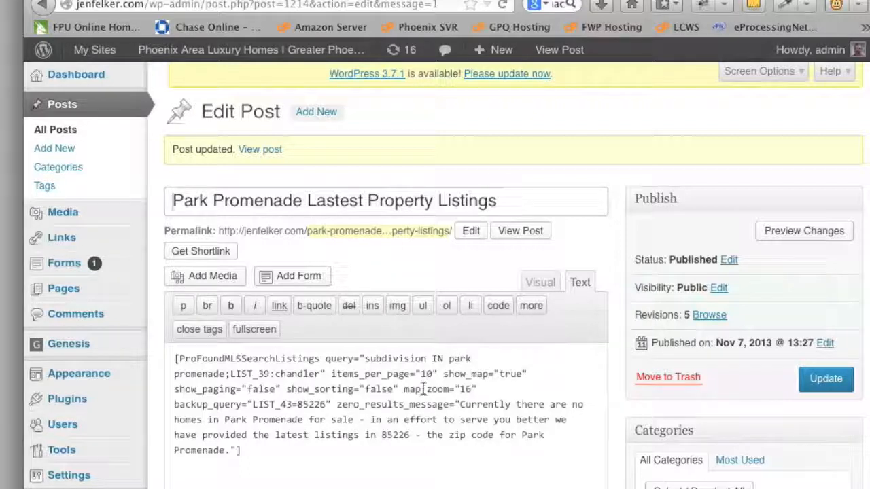
click(472, 387)
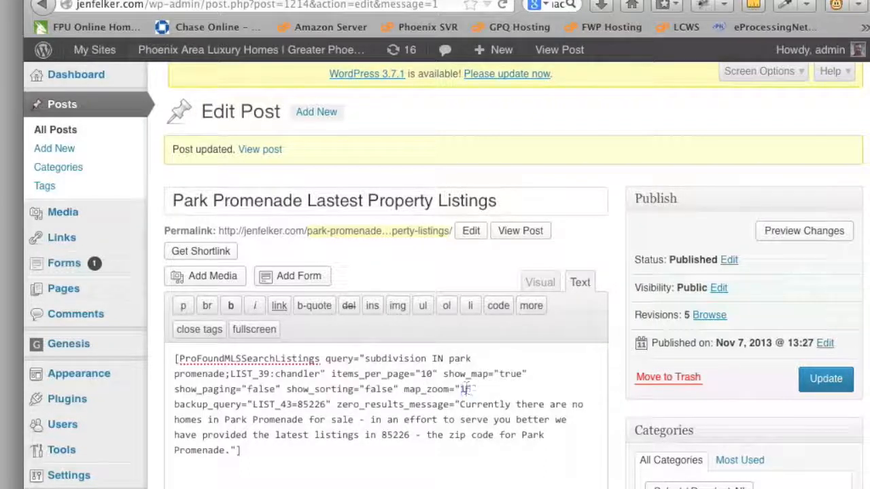
click(825, 378)
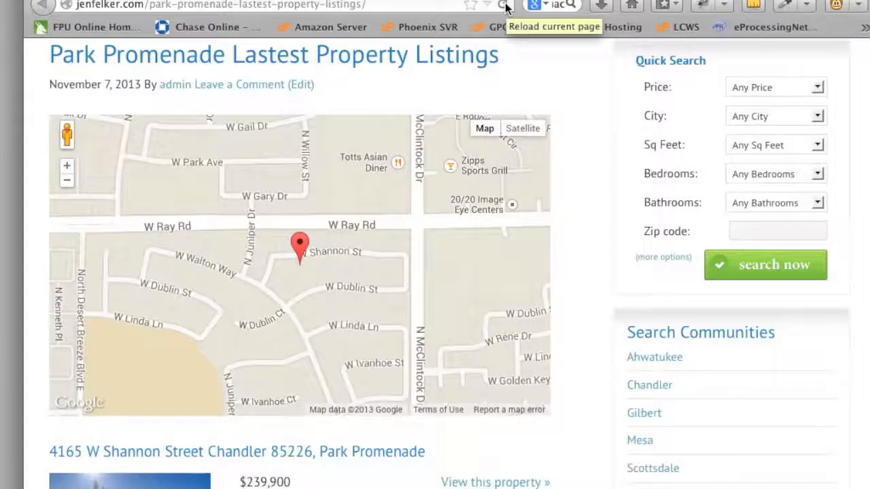
click(503, 6)
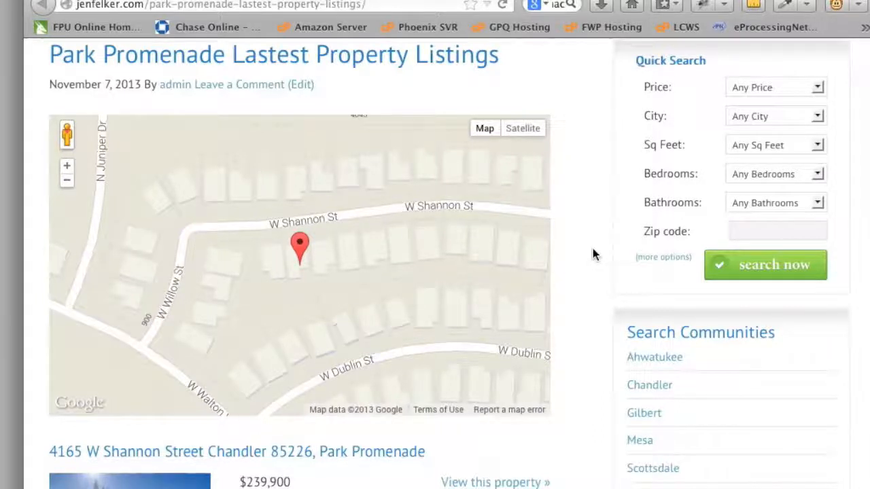
click(67, 182)
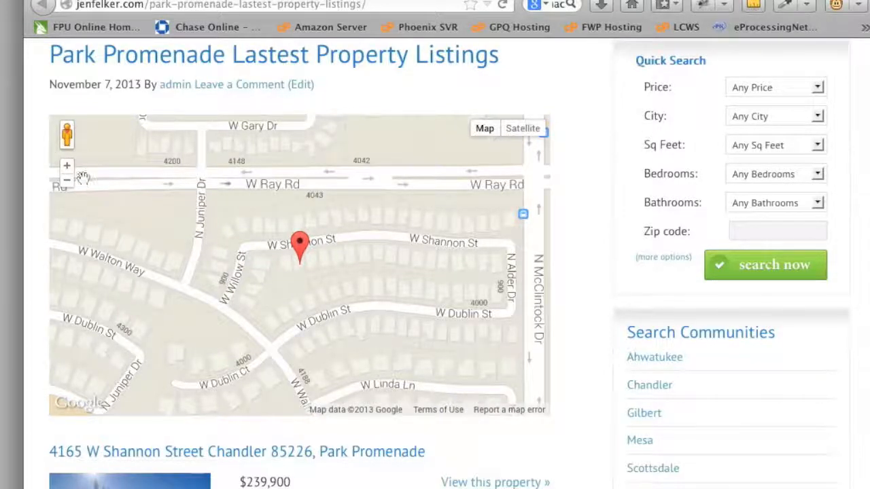
Return to the post editor, set map_zoom to "15" in the short code and update the post
click(380, 1)
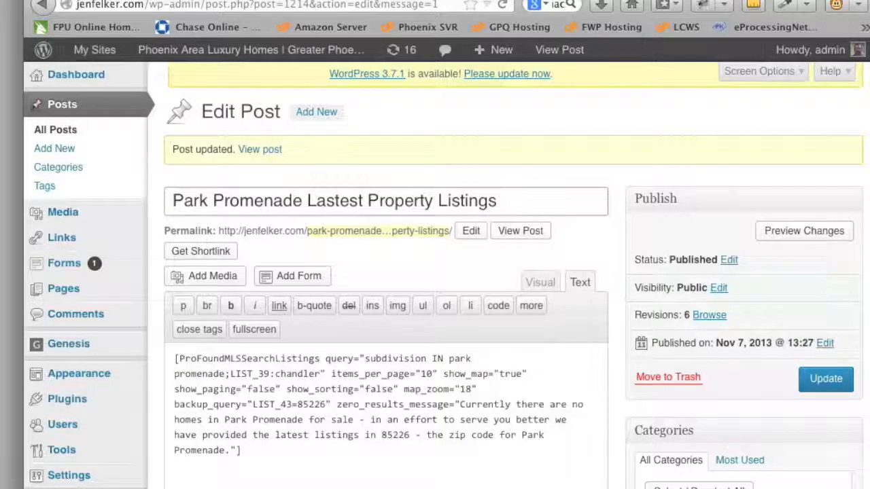
scroll(449, 309, down, 1)
click(463, 384)
text(5)
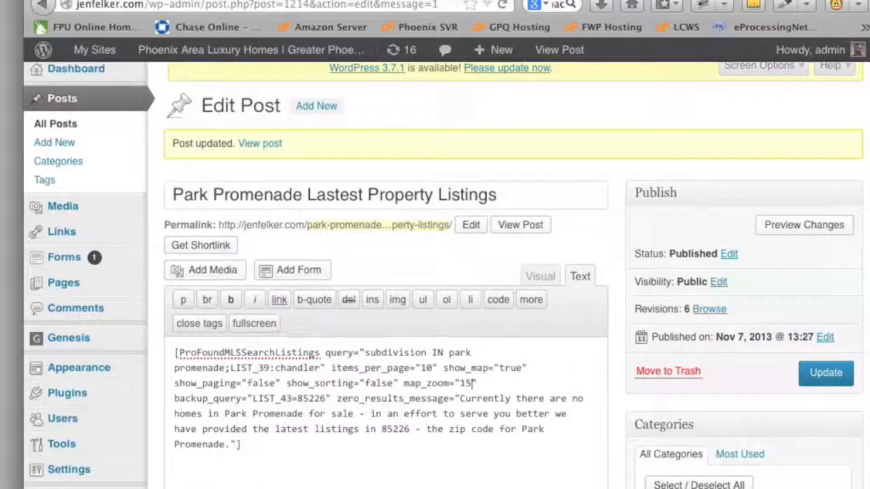
click(821, 371)
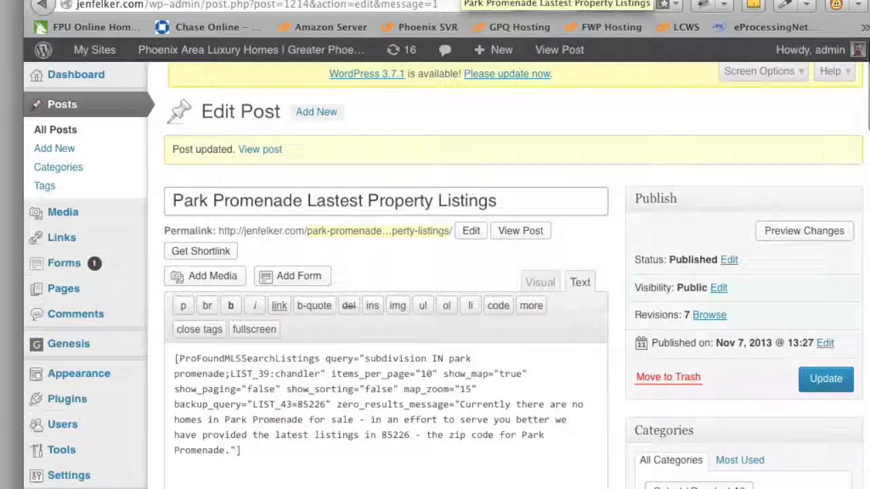
Reload the published post and check its map and the property listing beneath it
click(466, 0)
click(504, 5)
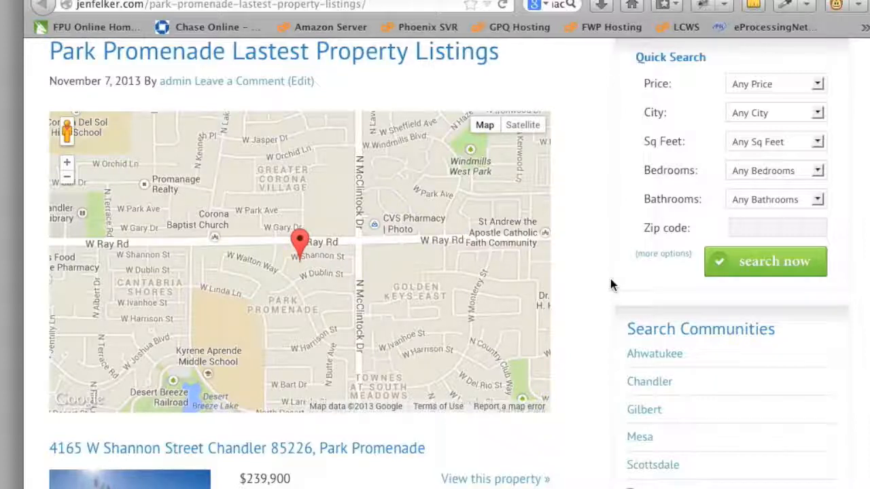
scroll(602, 285, down, 6)
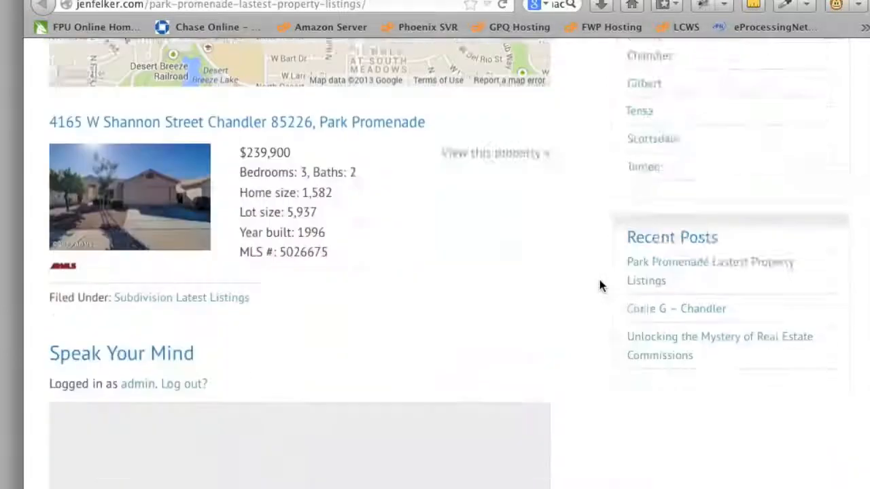
scroll(569, 291, up, 5)
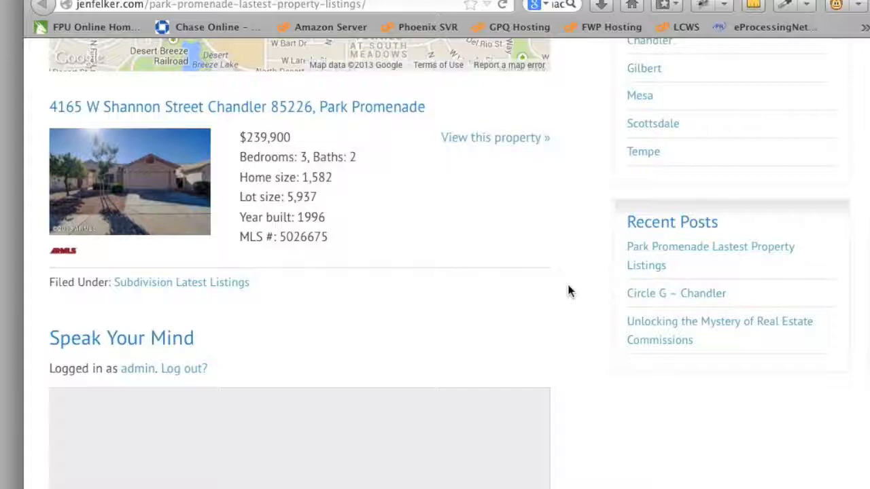
scroll(566, 292, up, 4)
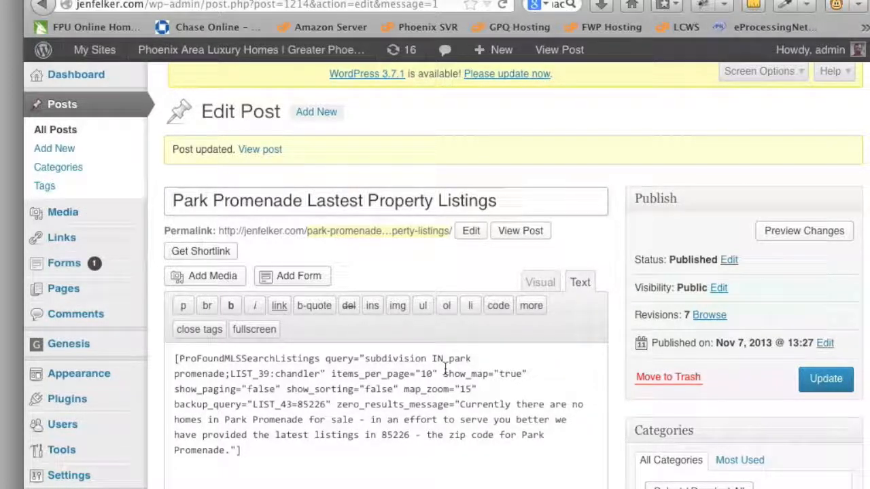
In the post editor, add the subdivision "dawn" after "park promenade" in the short code's query, separated by a comma, and update the post
click(225, 374)
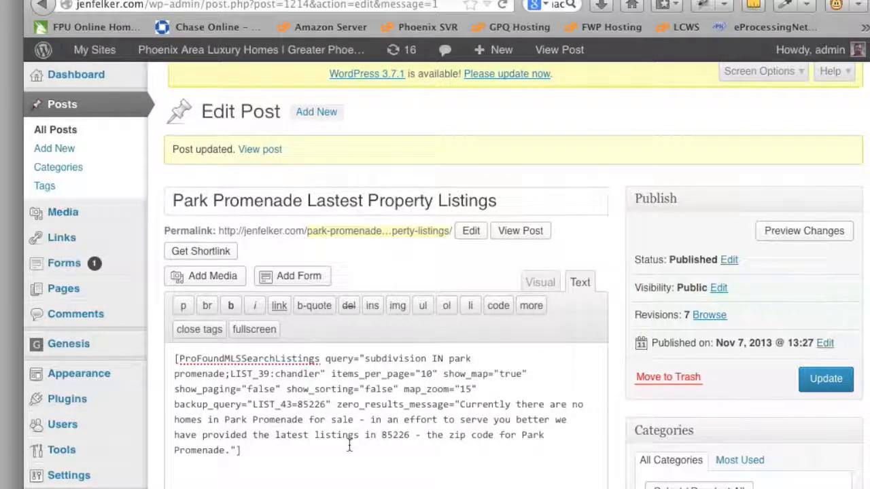
key(BackSpace)
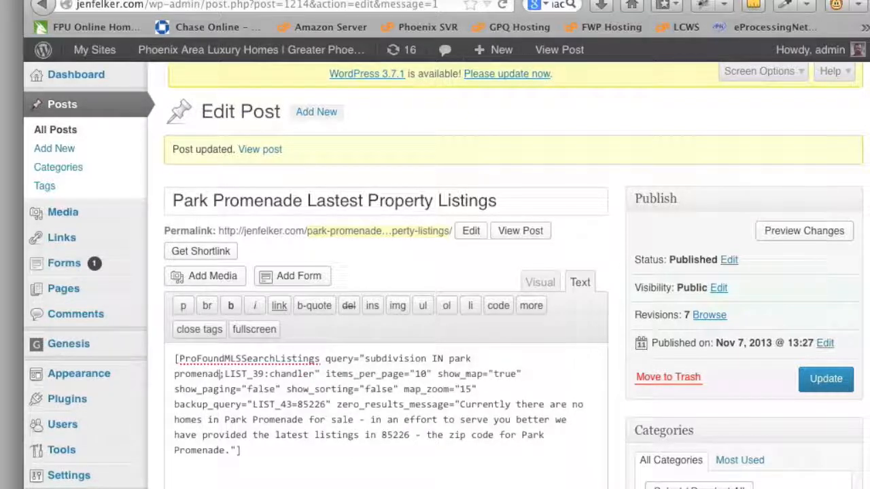
text(e,)
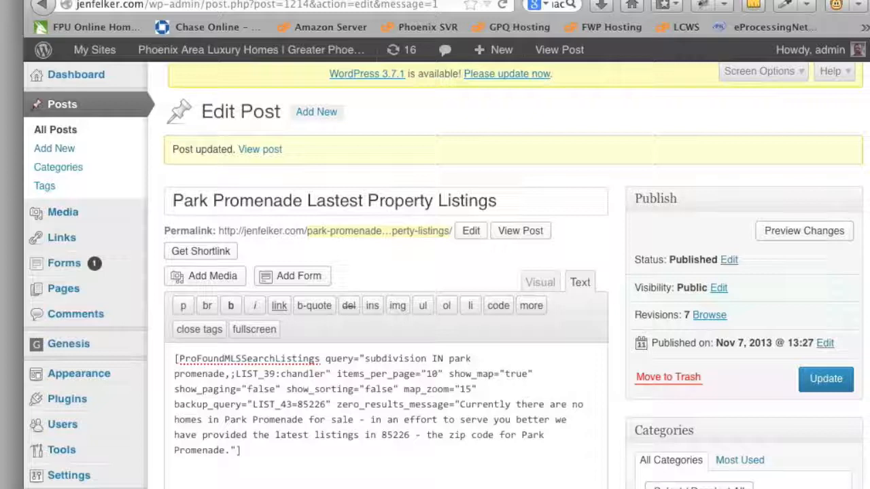
text(dawn)
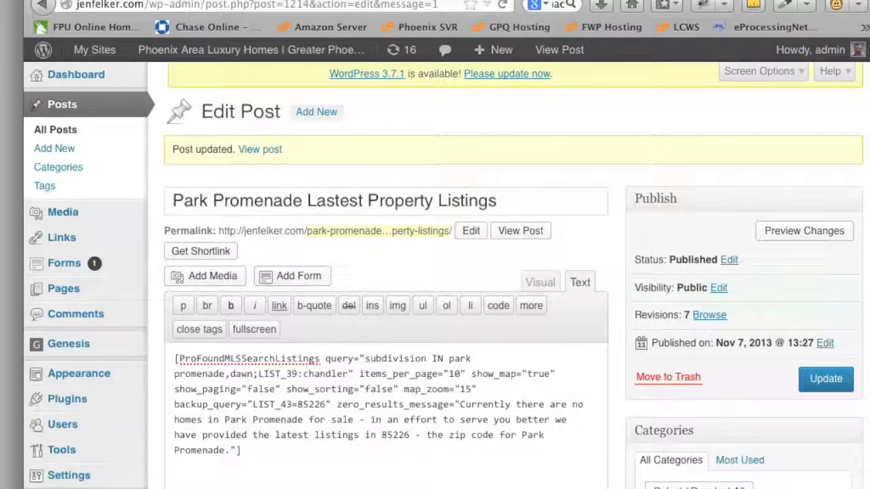
click(846, 379)
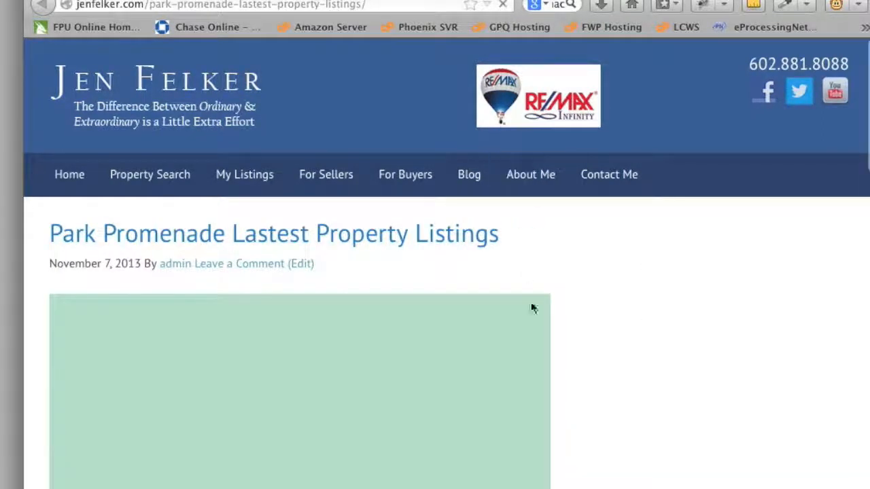
Examine the reloaded post's map markers and the subdivision named in each property listing
scroll(591, 307, down, 5)
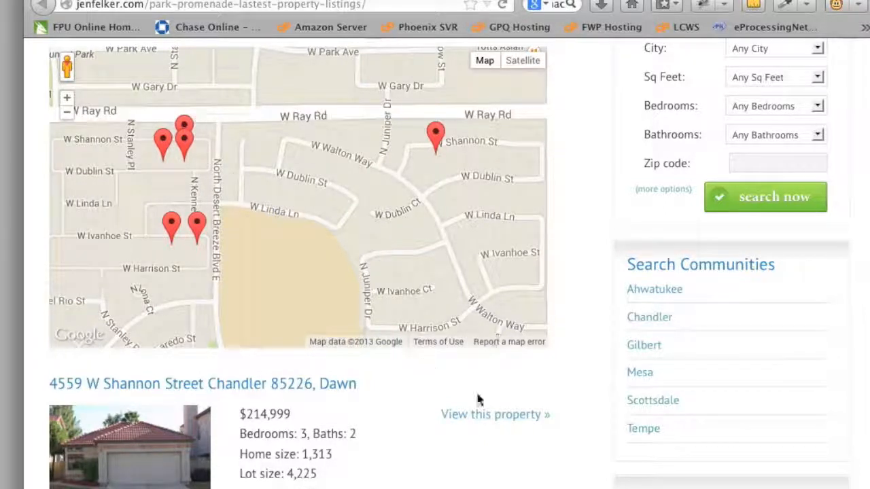
scroll(423, 427, down, 5)
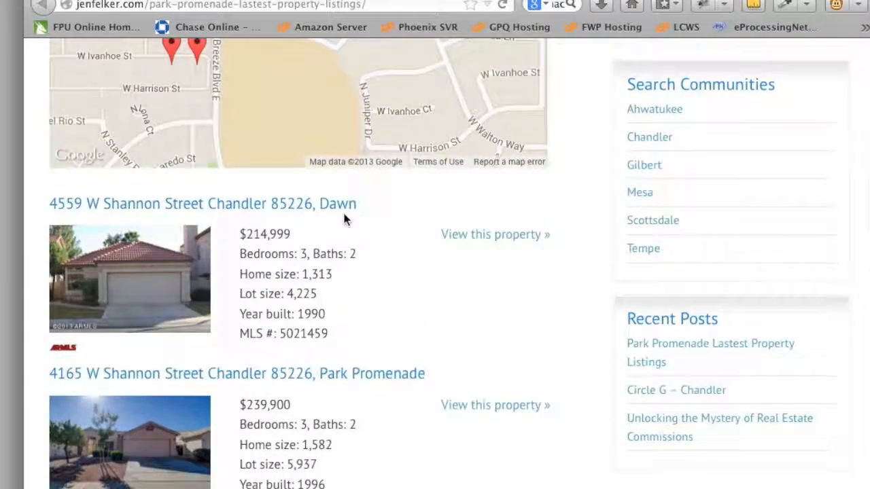
scroll(408, 414, down, 4)
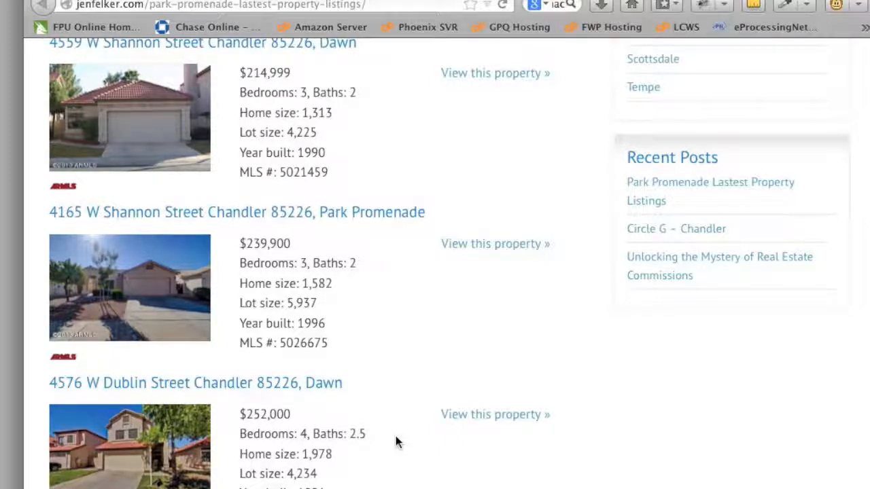
scroll(395, 435, up, 10)
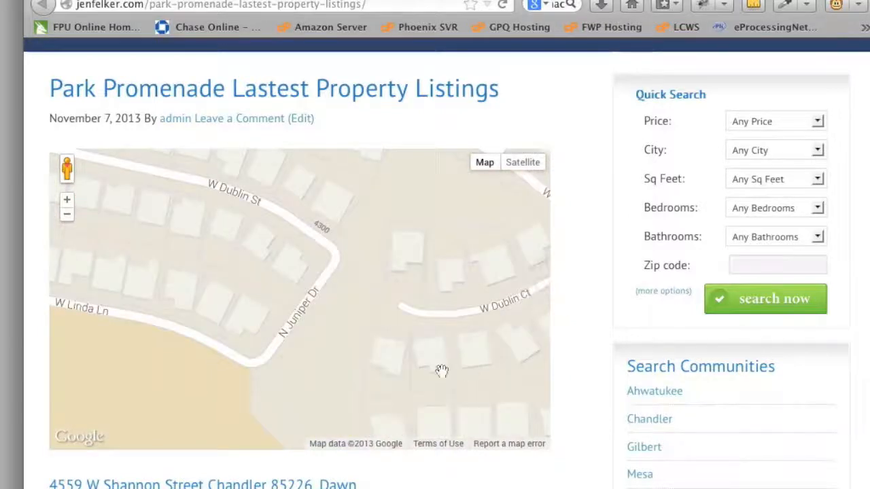
scroll(448, 371, down, 2)
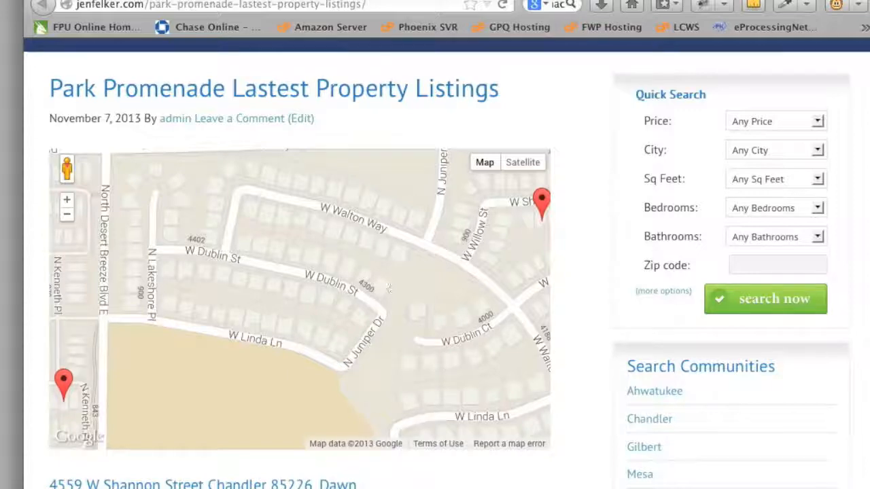
Return to the post editor, update the post and copy its entire ProFoundMLSSearchListings short code
click(302, 1)
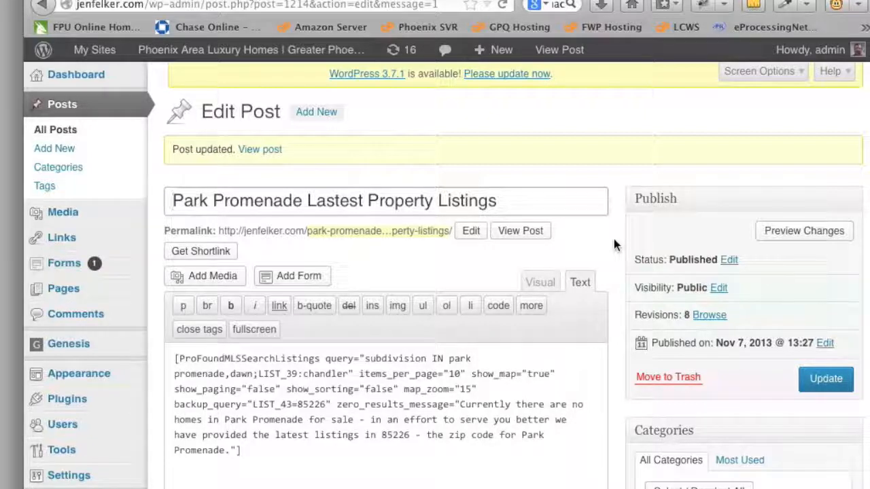
scroll(641, 248, down, 3)
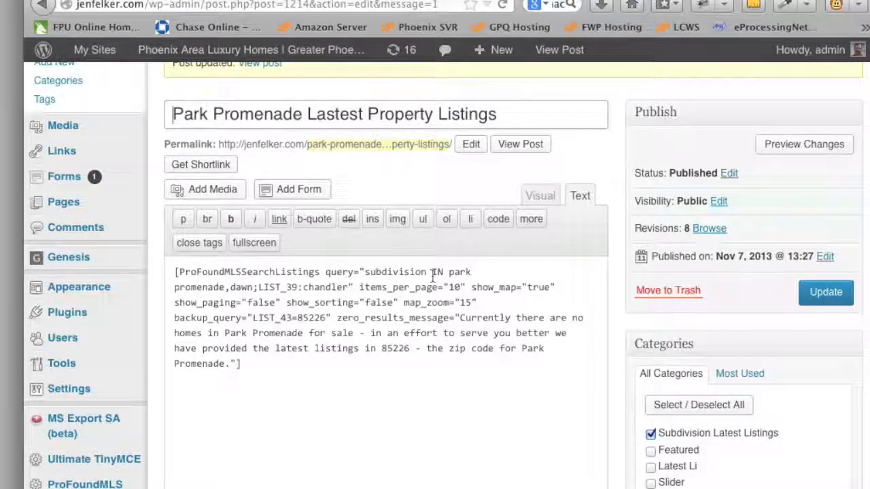
click(825, 292)
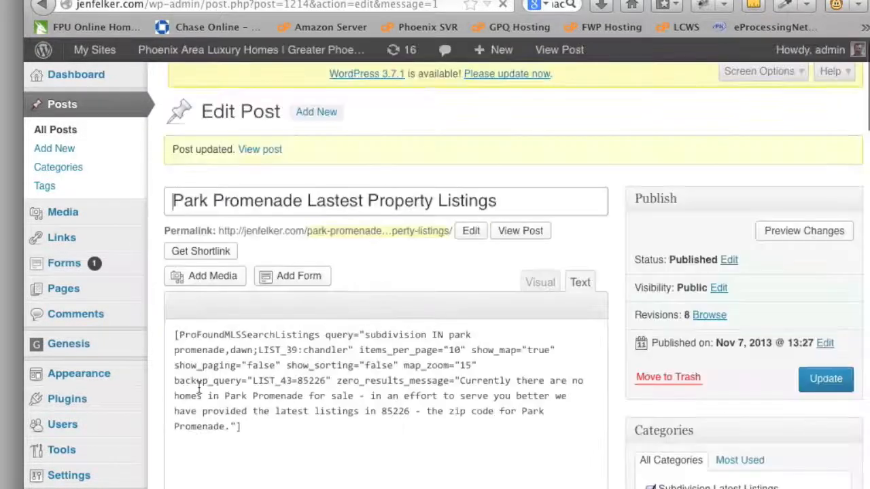
drag(289, 445, 175, 358)
key(ctrl+c)
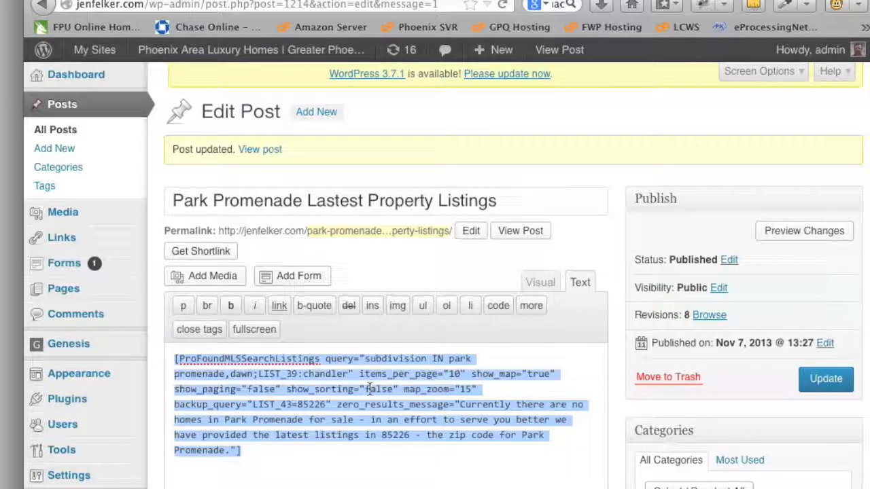
Create a new post titled "Ahwatukee Latest Property Listngs for Sale" and paste the copied short code as its content
click(71, 150)
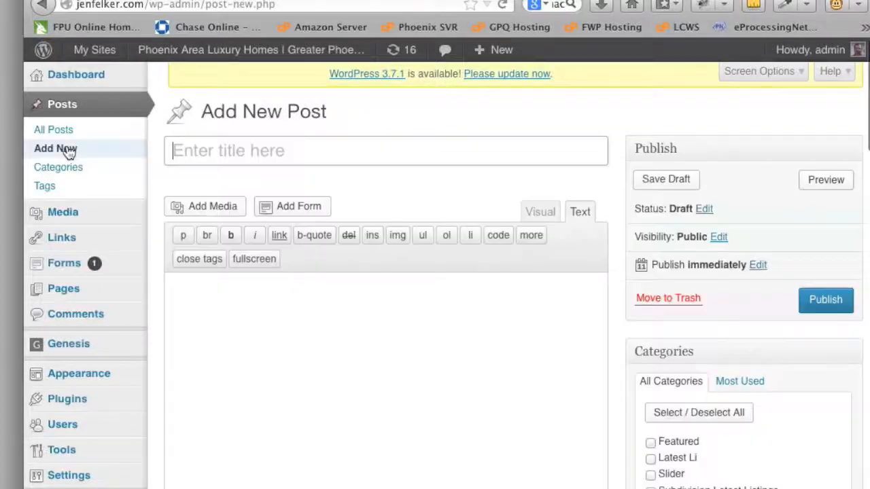
click(252, 151)
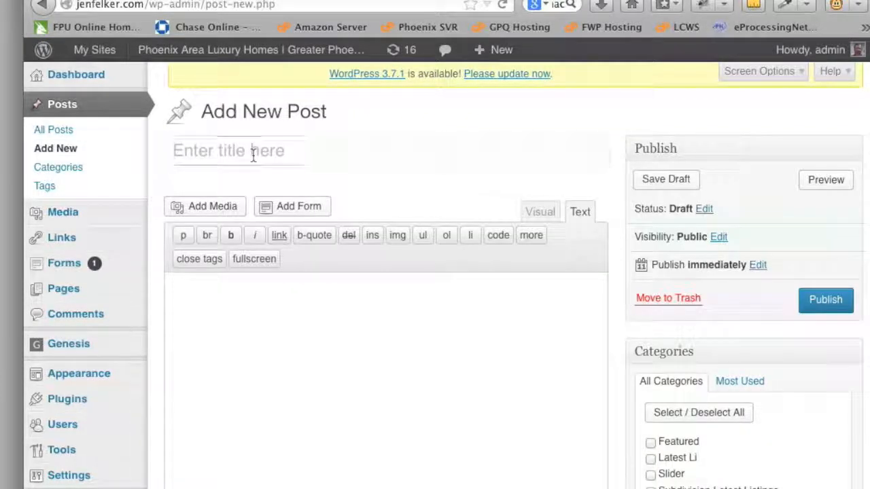
text(Ahw)
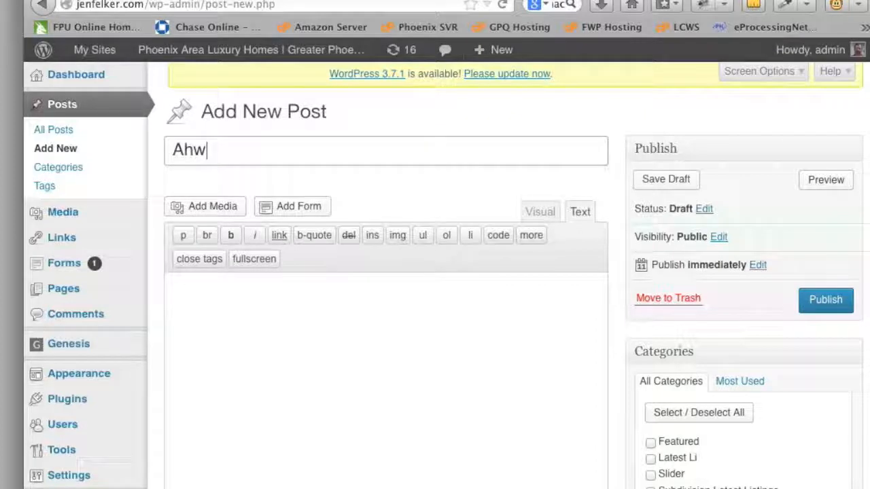
text(atukee )
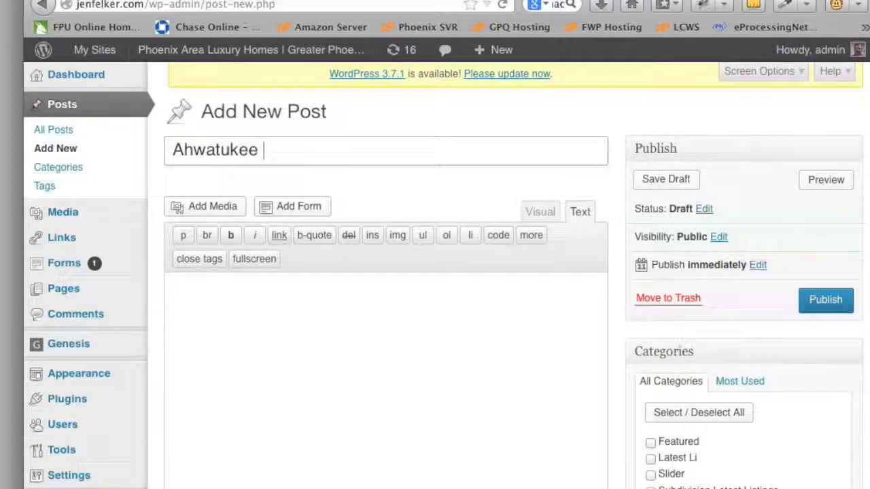
text(Last)
key(BackSpace)
key(BackSpace)
text(test Property l)
key(BackSpace)
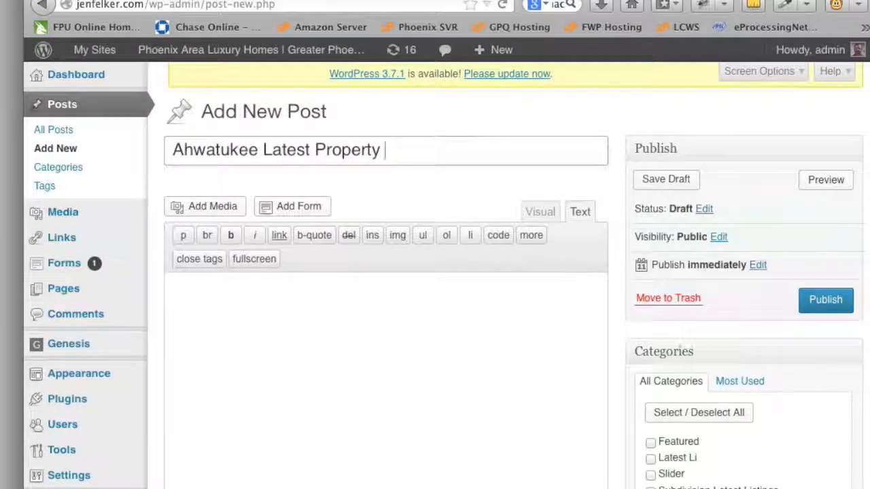
text(Listngs for Sale)
click(348, 322)
key(ctrl+v)
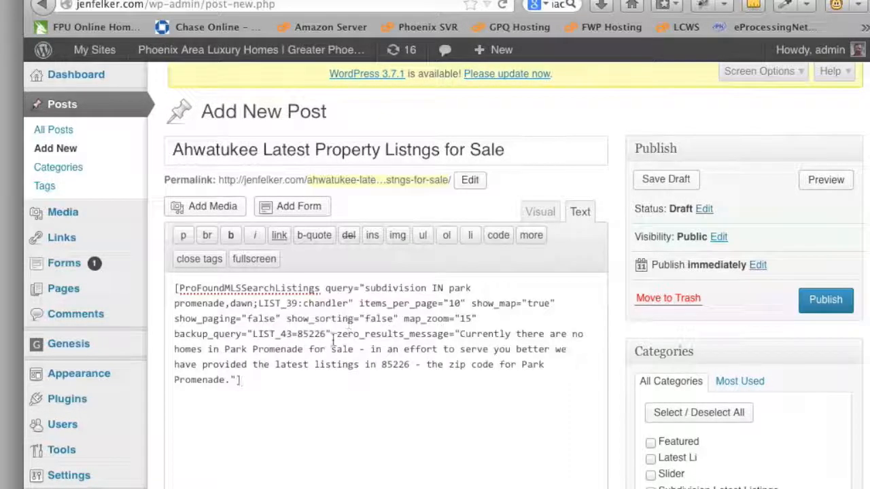
In the short code's query, replace the subdivision field with zipcode and the subdivision names with 85044,85048,85045
scroll(348, 319, down, 2)
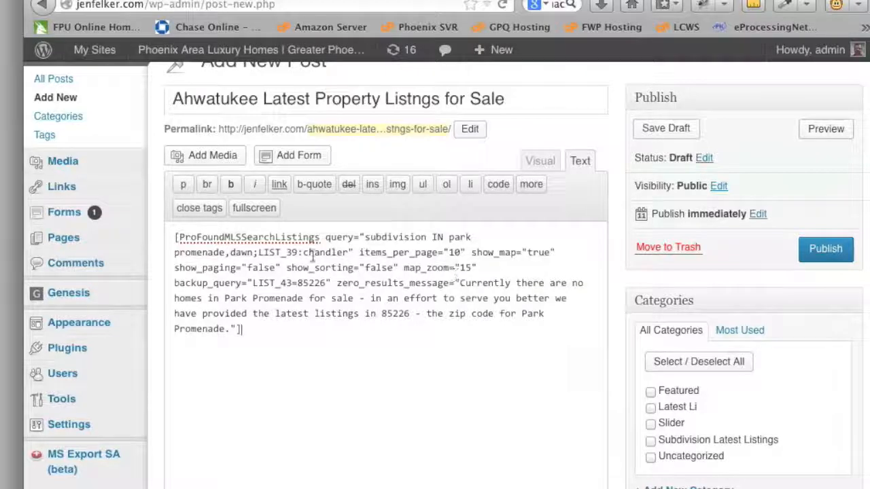
double_click(387, 237)
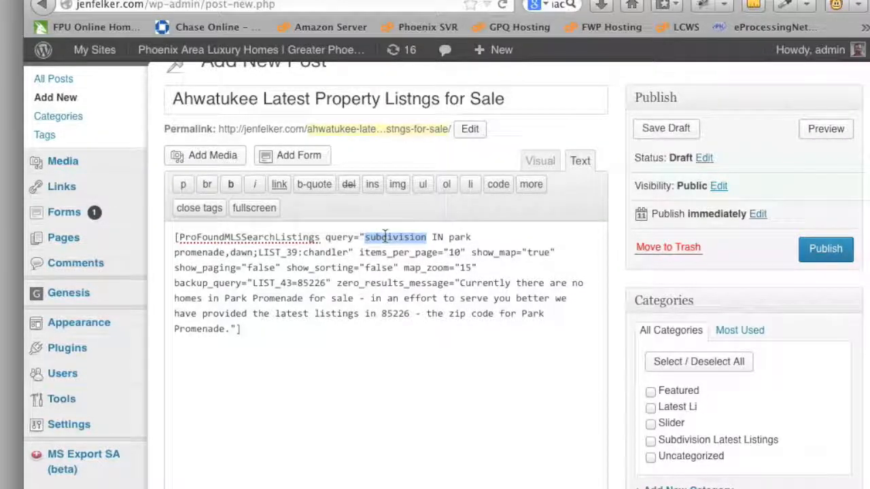
text(zipcode)
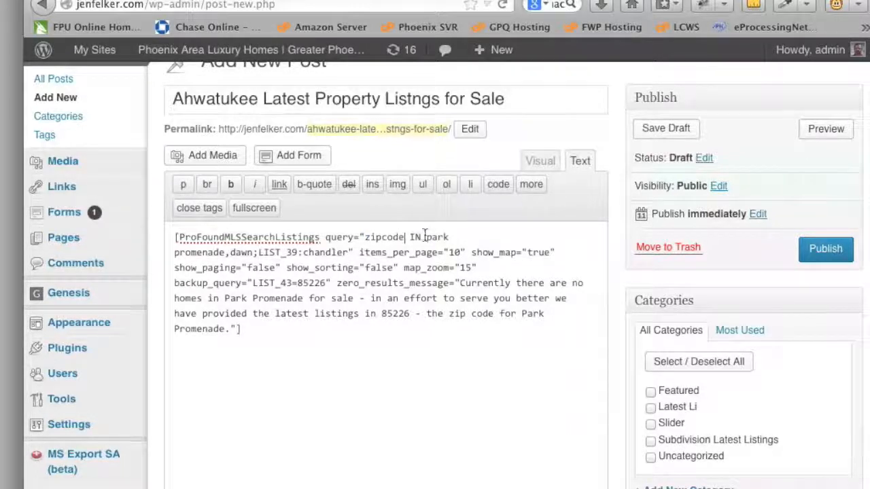
drag(425, 237, 253, 253)
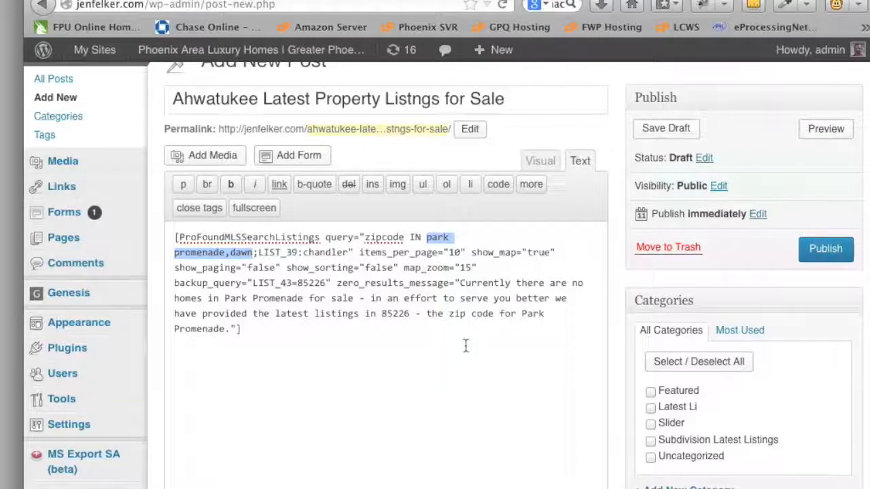
text(85044)
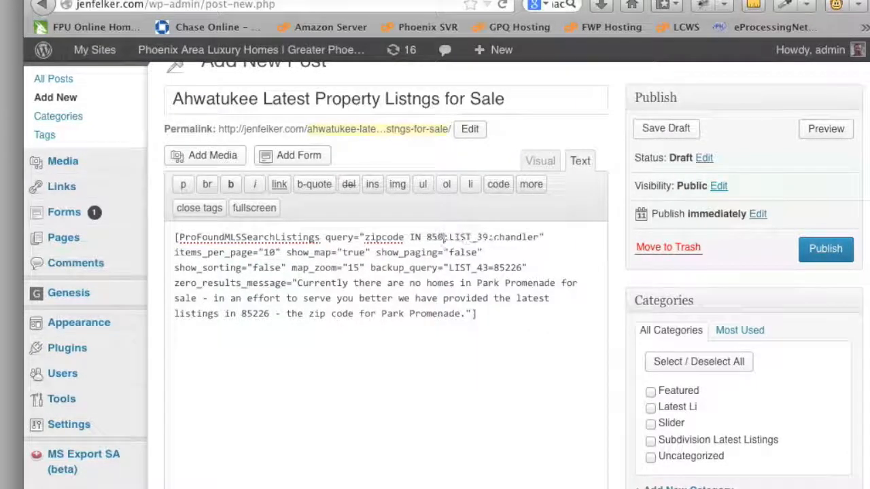
text(,850)
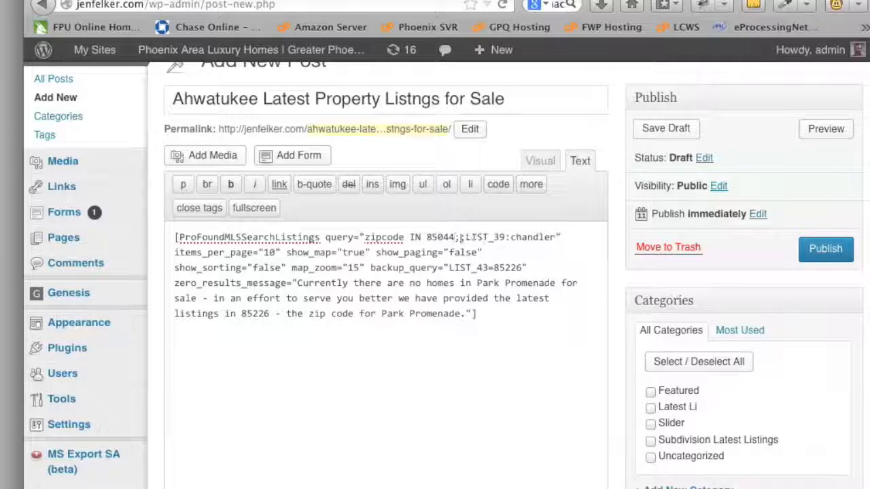
text(48)
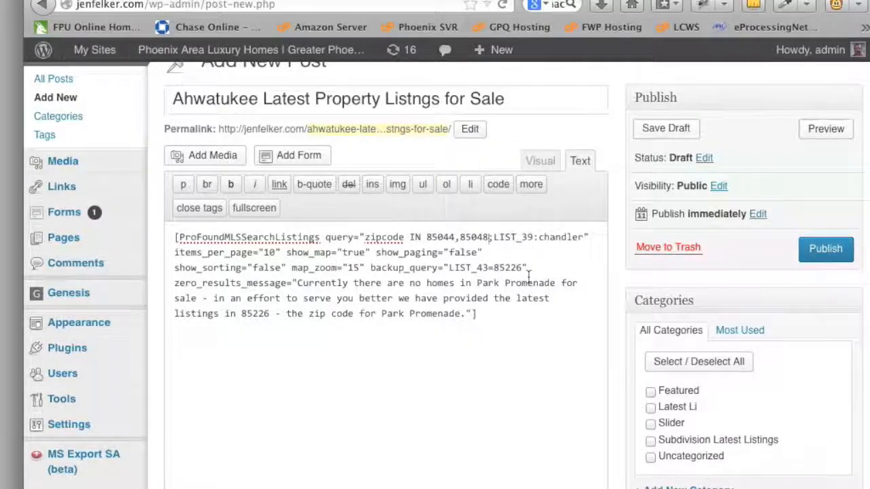
text(,850)
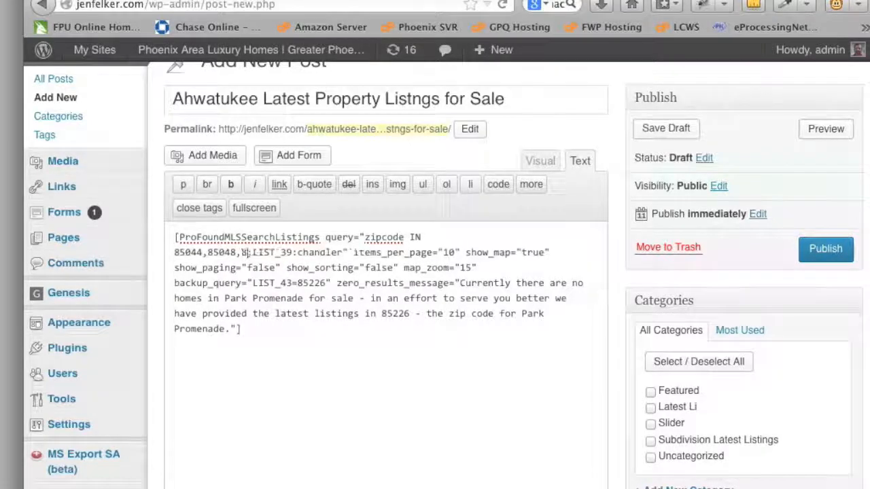
text(45)
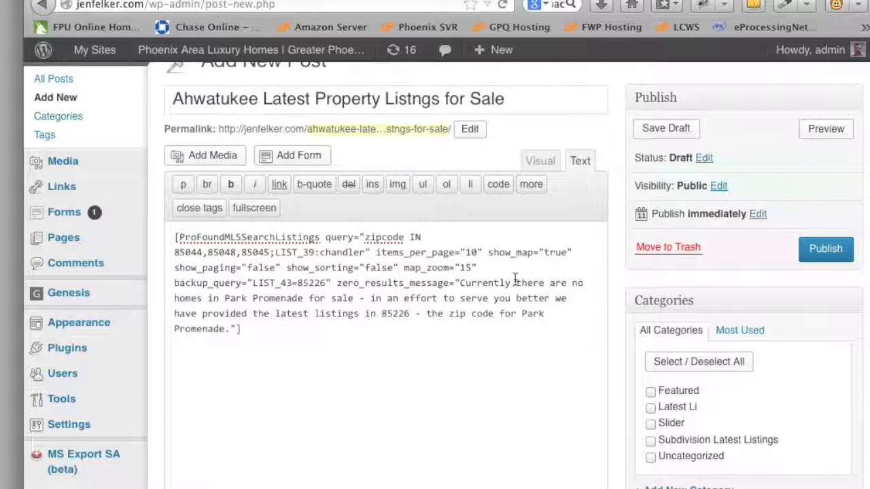
Set the query's LIST_39 city to phoenix and delete the backup_query and zero_results_message parameters from the short code
double_click(338, 253)
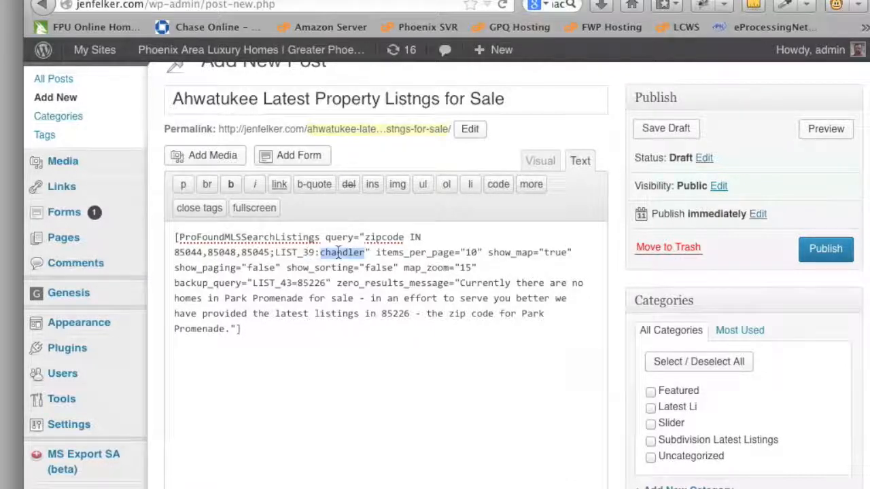
text(phoenix)
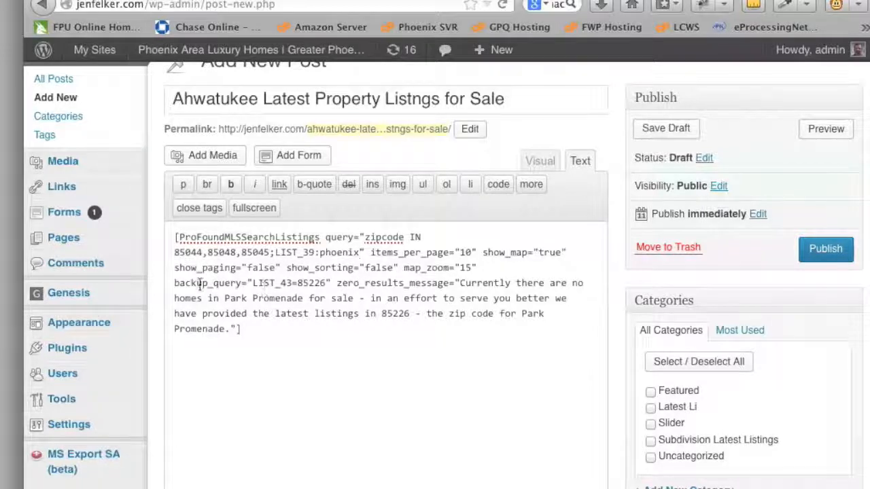
drag(479, 270, 327, 329)
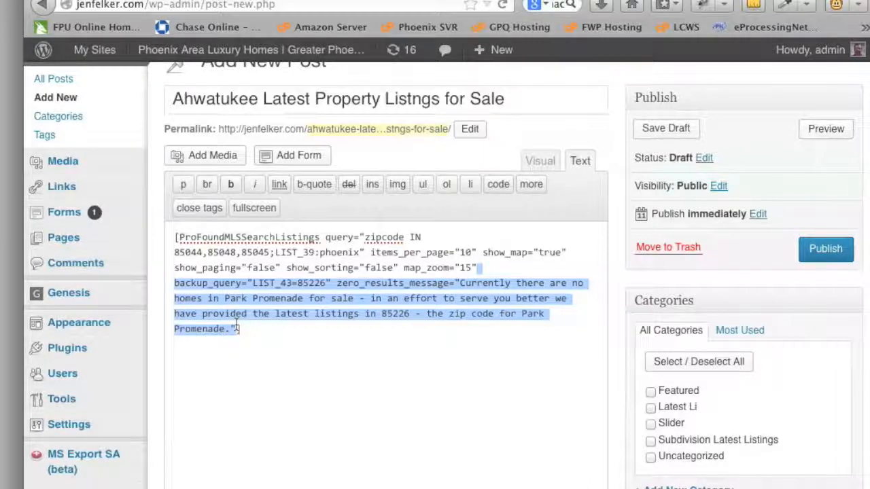
key(BackSpace)
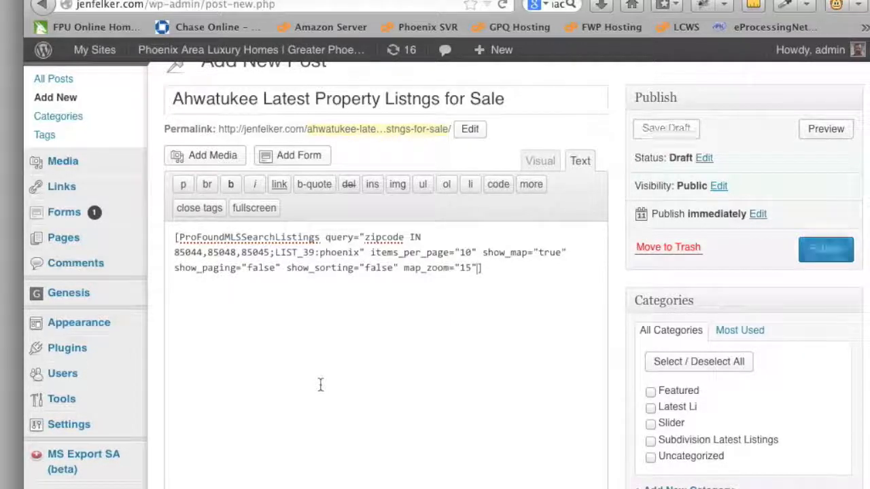
Open the ProFoundMLS plugin instructions in a new tab and read the search field codes and the example short codes
scroll(147, 360, down, 5)
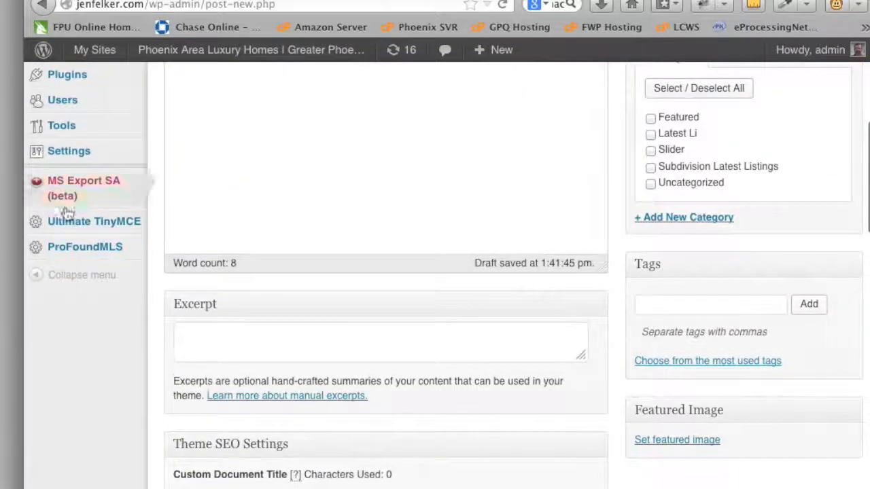
mouse_move(85, 247)
right_click(178, 301)
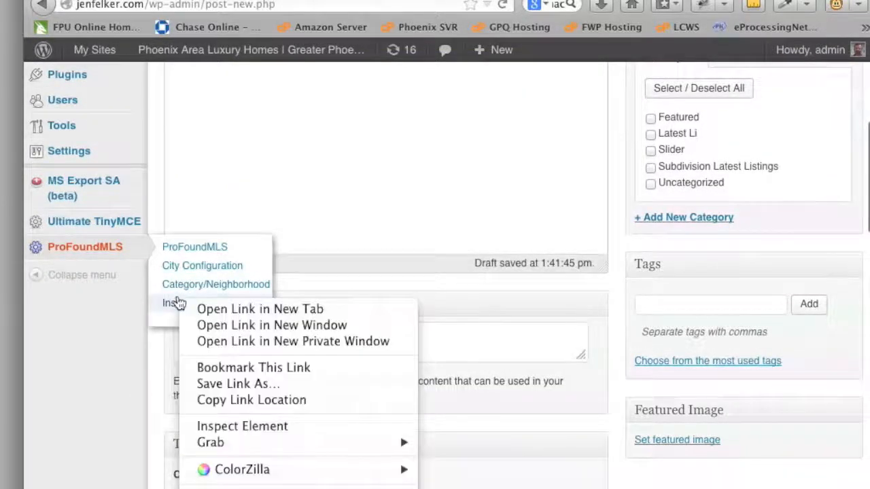
click(187, 307)
click(442, 0)
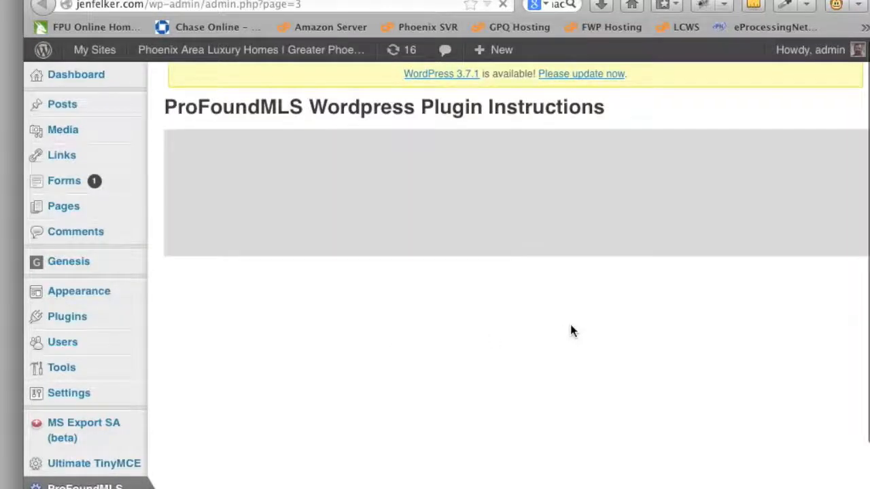
scroll(570, 331, down, 10)
scroll(571, 330, down, 20)
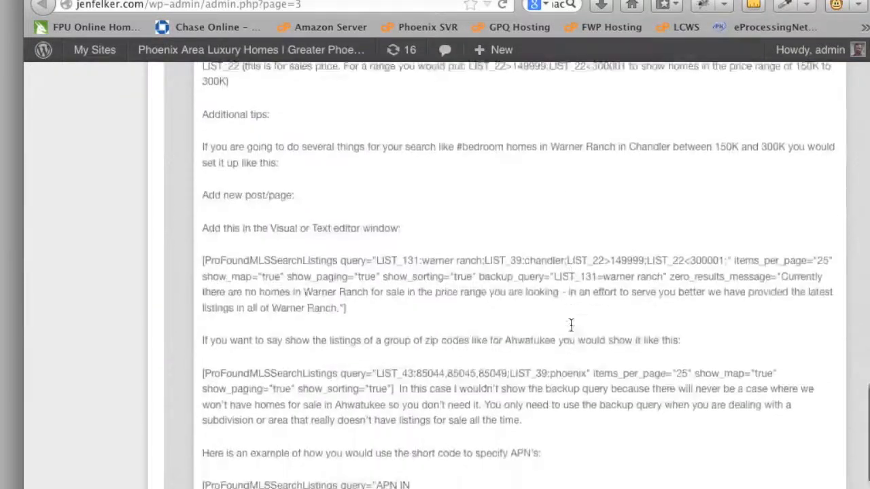
scroll(570, 327, up, 2)
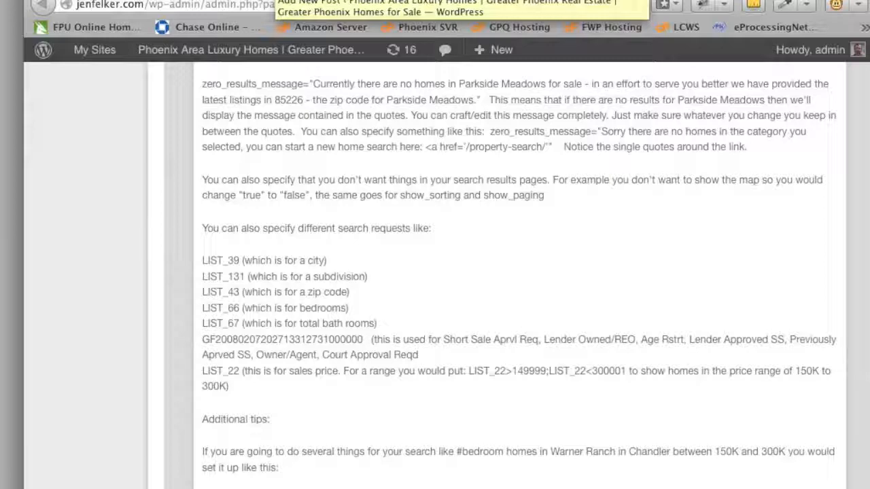
Back in the new post, set both show_paging and show_sorting to "true" in the short code
click(275, 1)
scroll(341, 148, up, 5)
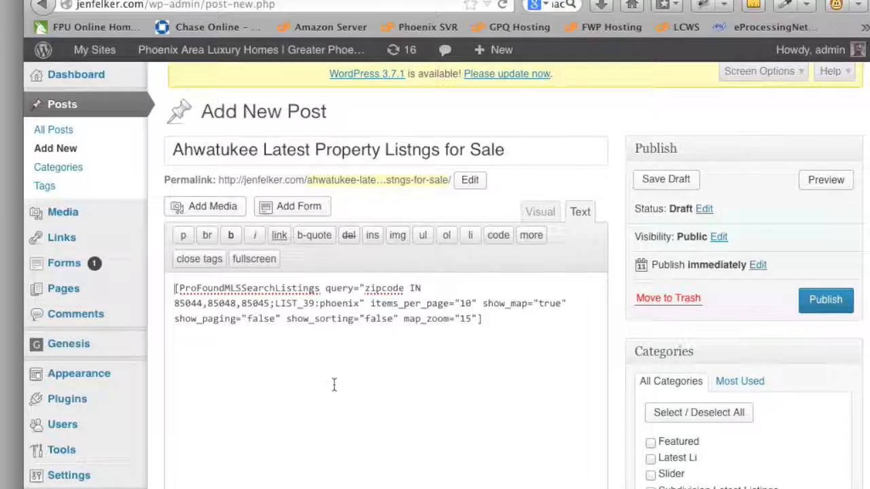
double_click(258, 320)
text(true)
double_click(374, 318)
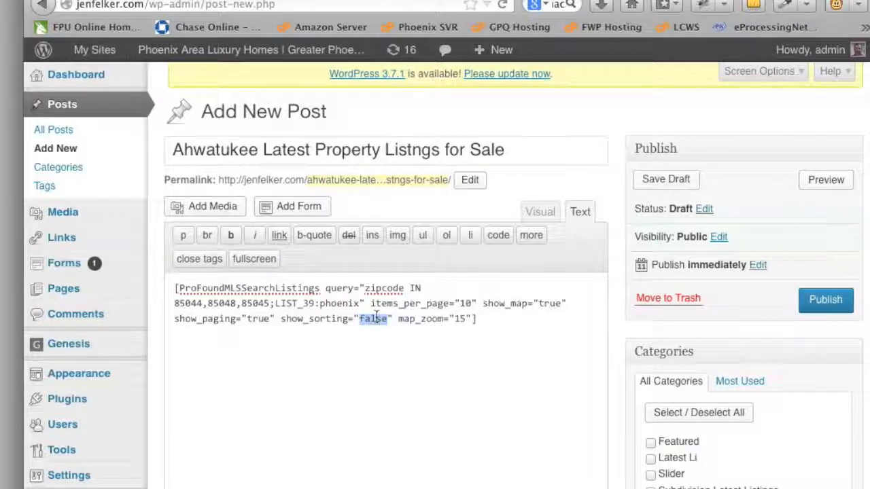
text(true)
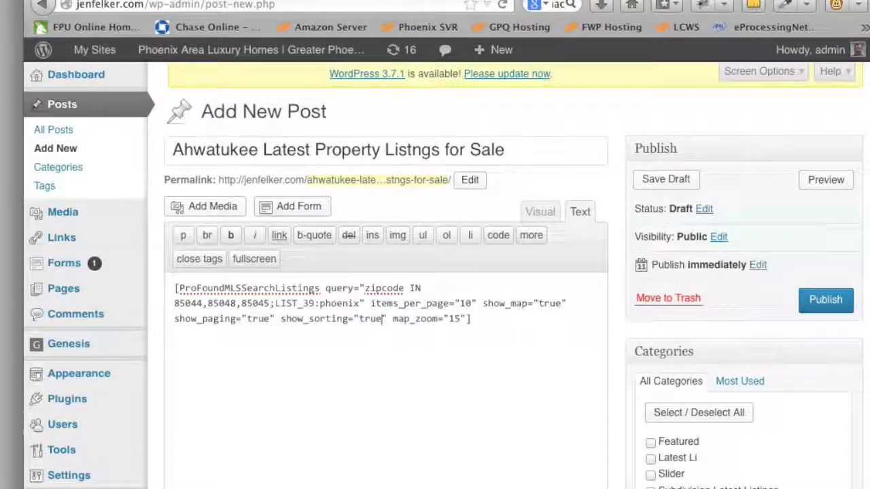
Add a space after map_zoom in the short code and copy default_sort="price-highest-lowest" from the plugin instructions
click(466, 319)
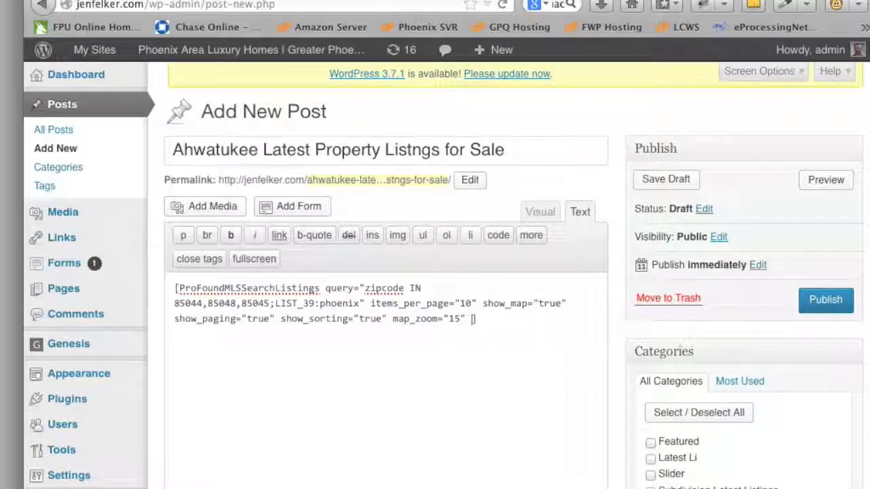
click(419, 0)
scroll(514, 344, down, 10)
scroll(515, 344, up, 15)
scroll(513, 349, up, 4)
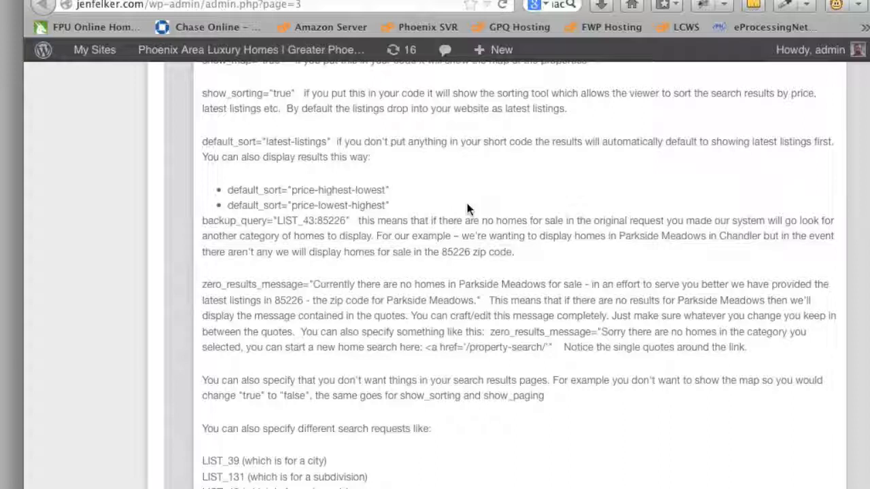
scroll(466, 203, up, 2)
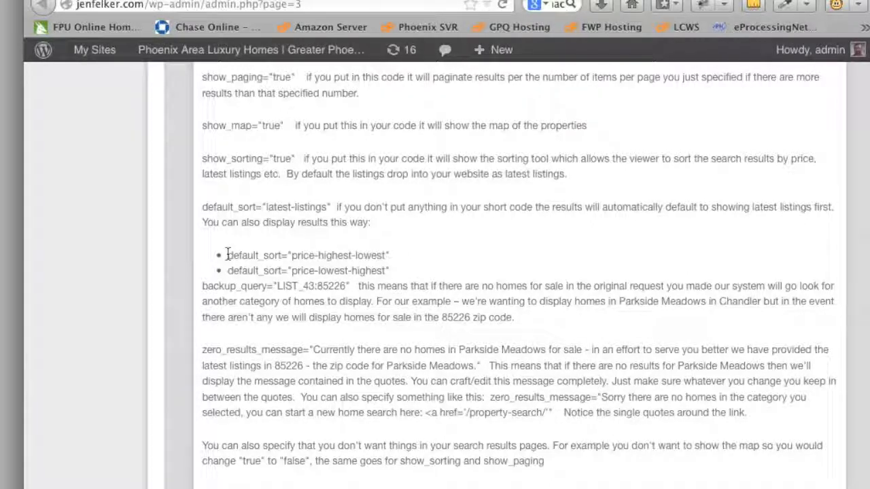
drag(228, 255, 410, 263)
key(super+c)
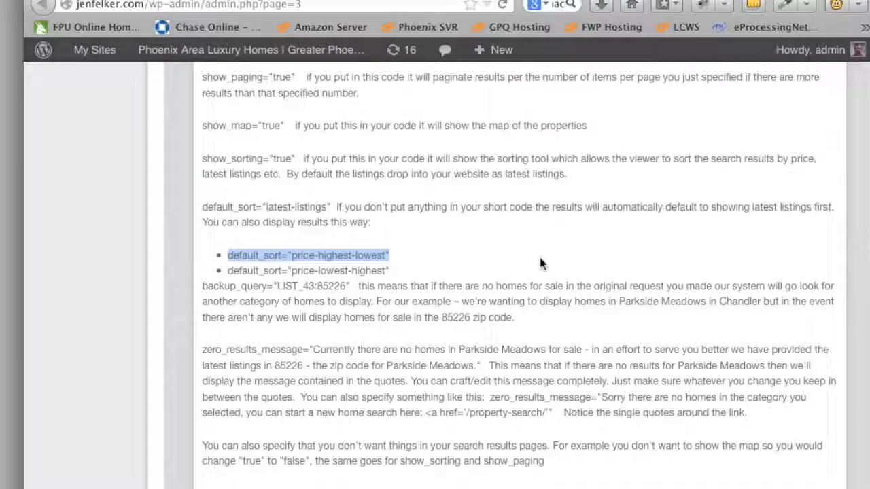
Paste the default_sort parameter at the end of the new post's short code and delete "Latest" from the post title
scroll(538, 262, right, 3)
click(448, 2)
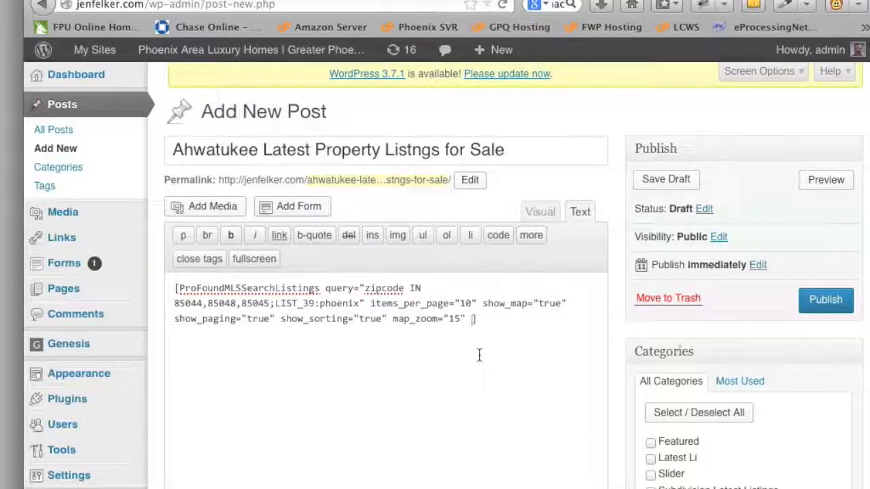
key(super+v)
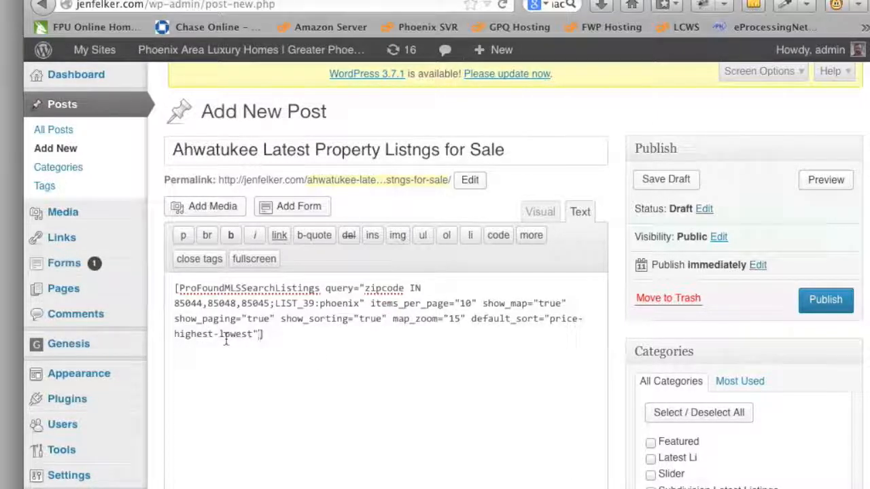
double_click(279, 145)
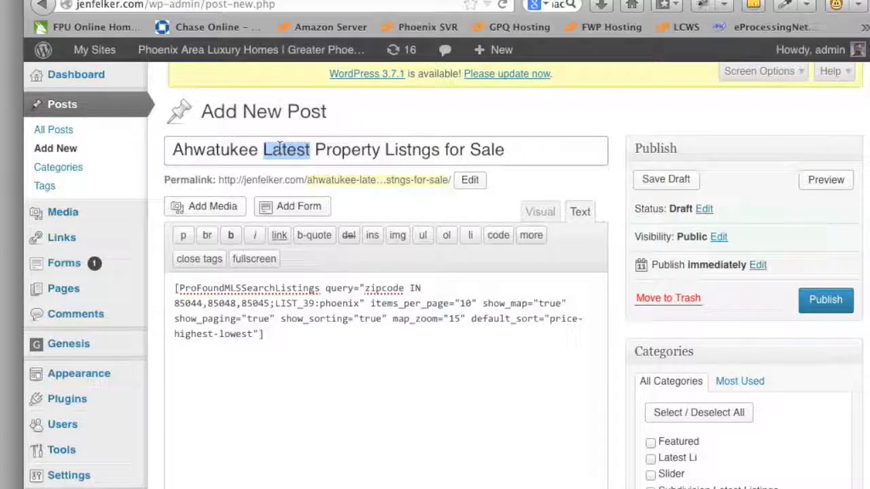
key(BackSpace)
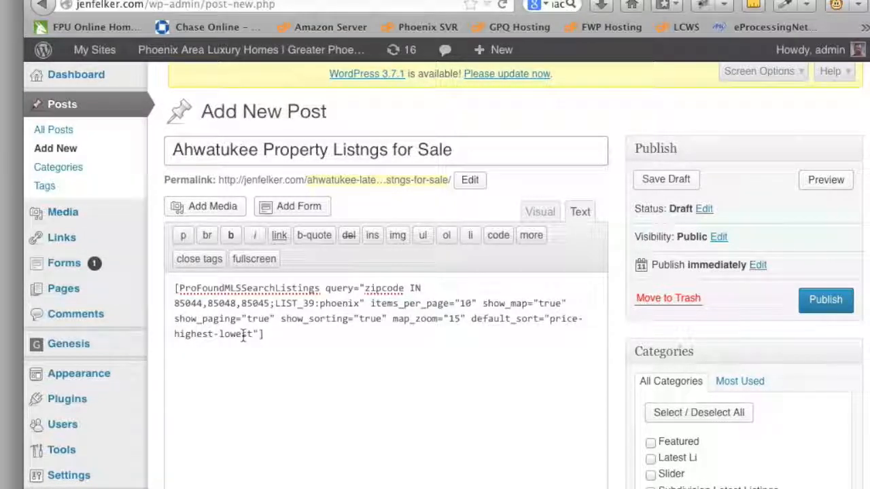
drag(470, 319, 256, 333)
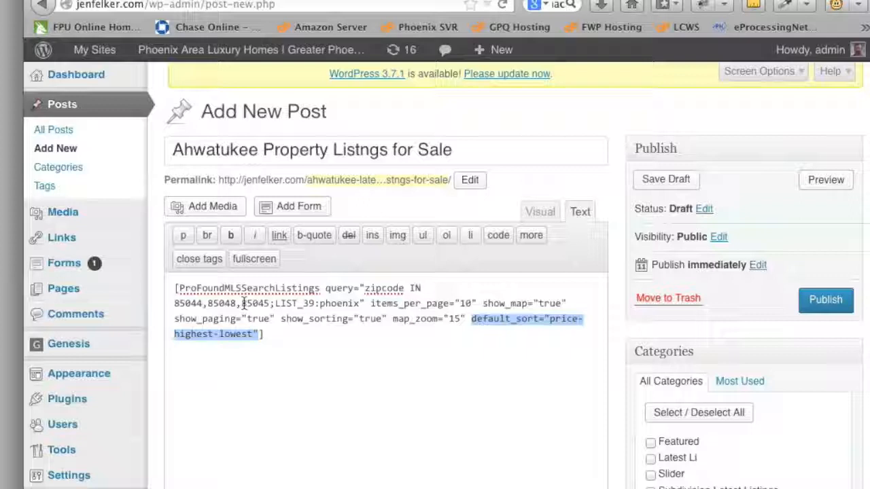
click(370, 365)
Create a new post category named "Homes by City" and assign it to the Ahwatukee post
scroll(534, 448, down, 1)
scroll(533, 448, down, 1)
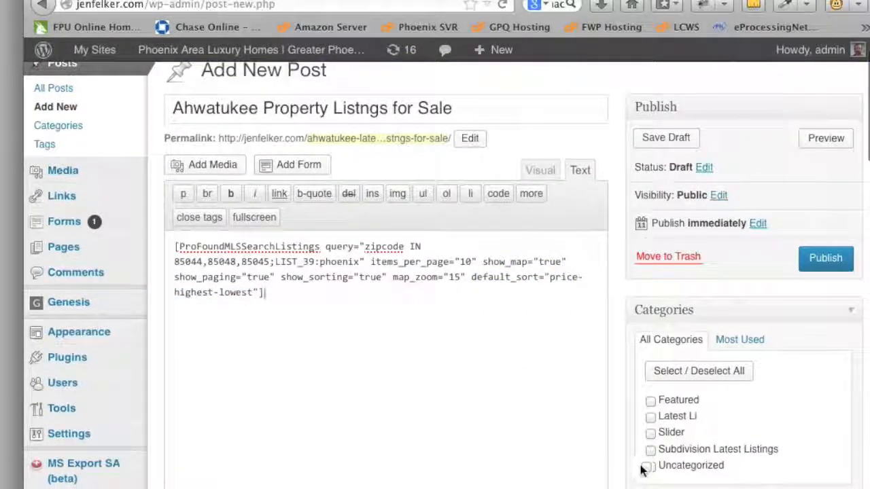
scroll(706, 456, down, 1)
scroll(767, 445, down, 3)
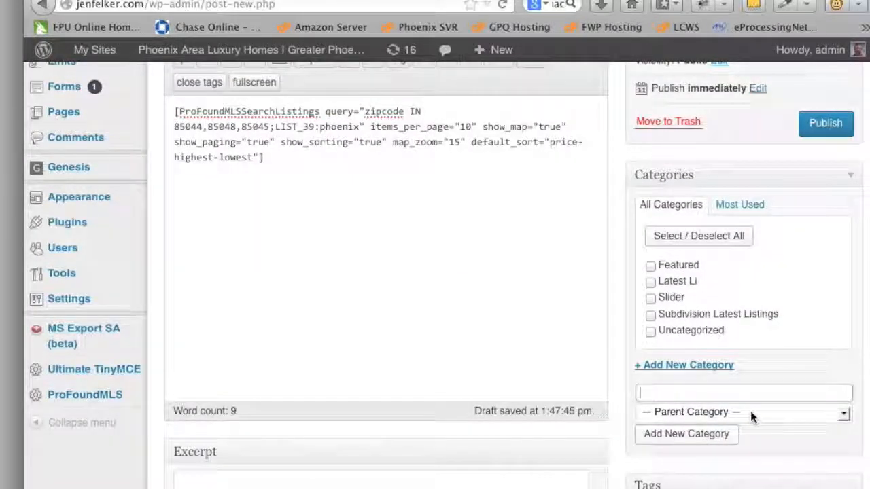
text(Homes)
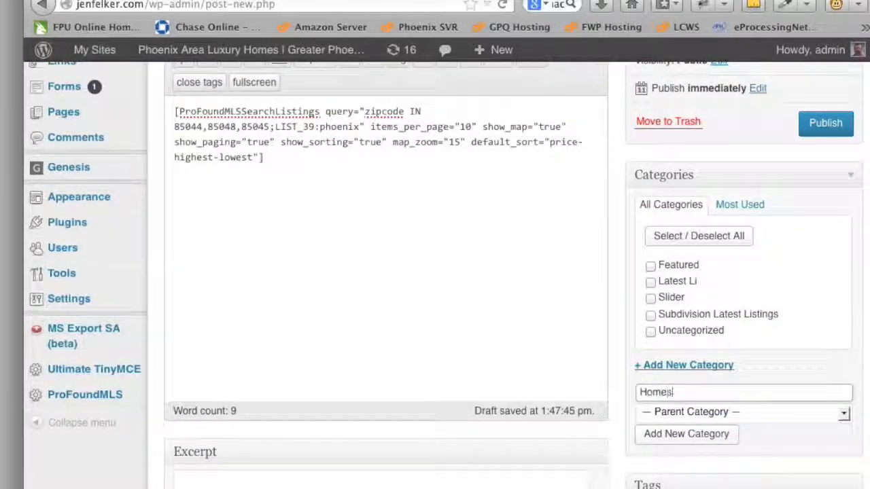
text( by City)
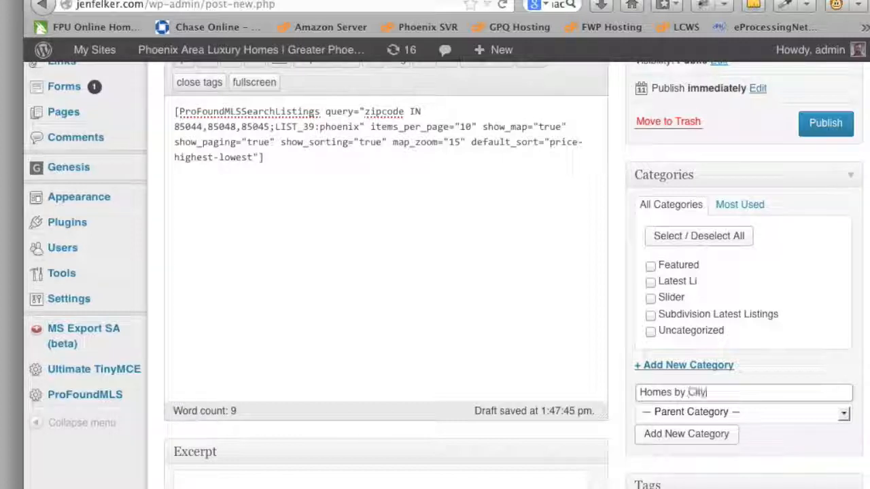
click(671, 429)
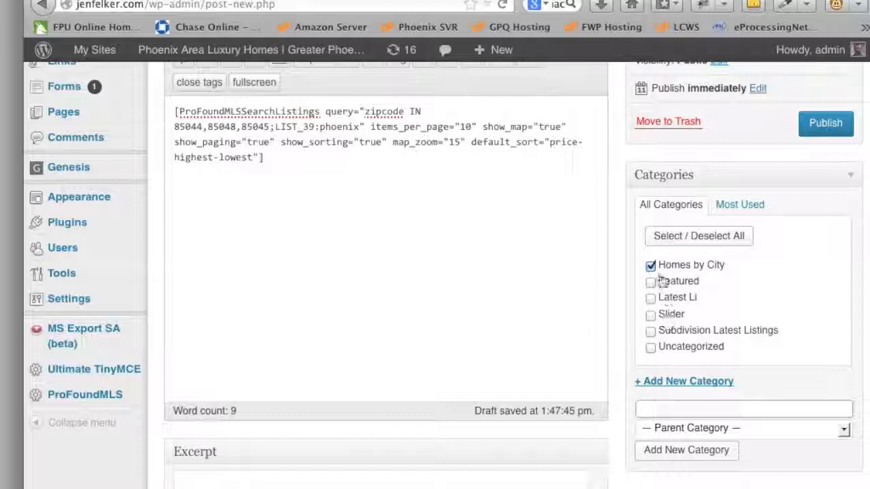
Publish the Ahwatukee property listings post and open the published post for viewing
scroll(510, 275, up, 3)
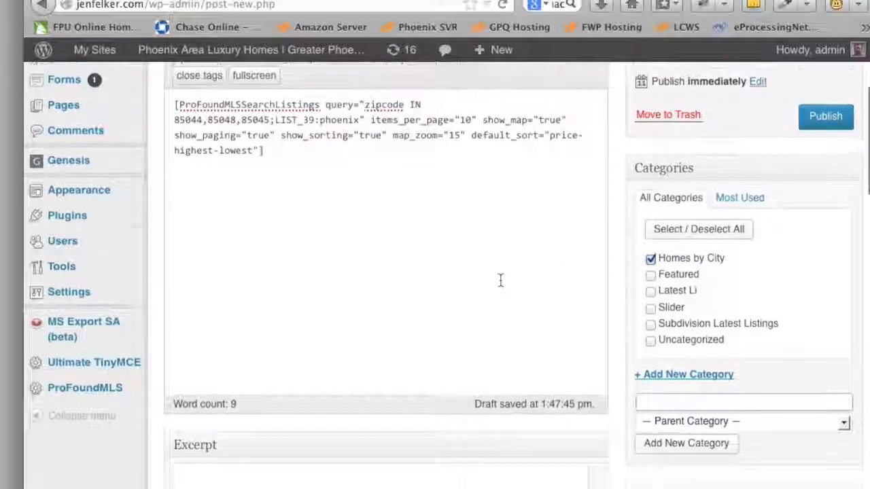
click(824, 191)
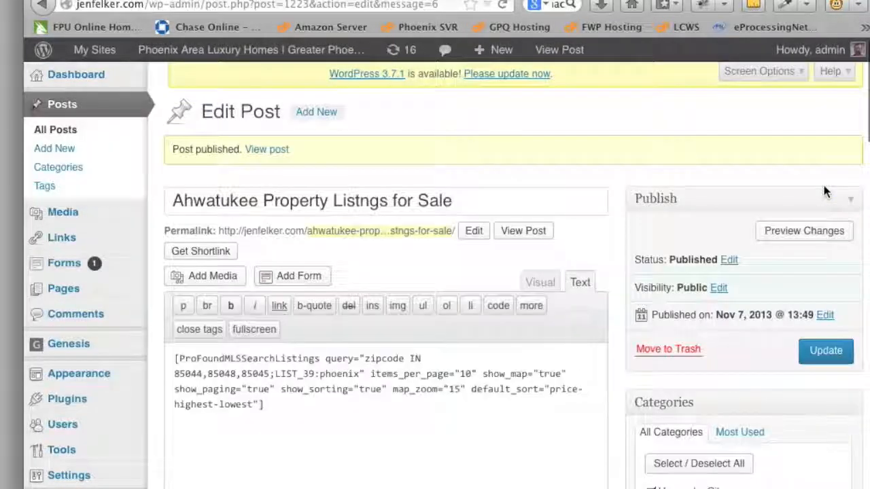
click(524, 230)
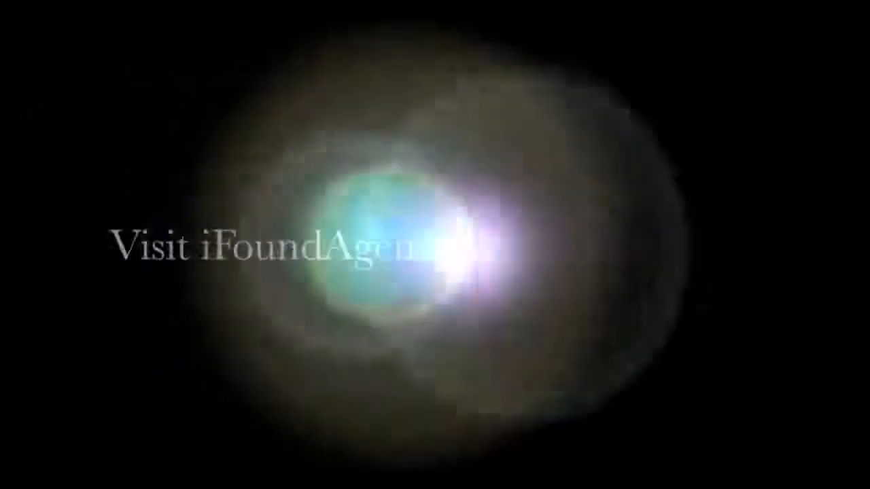